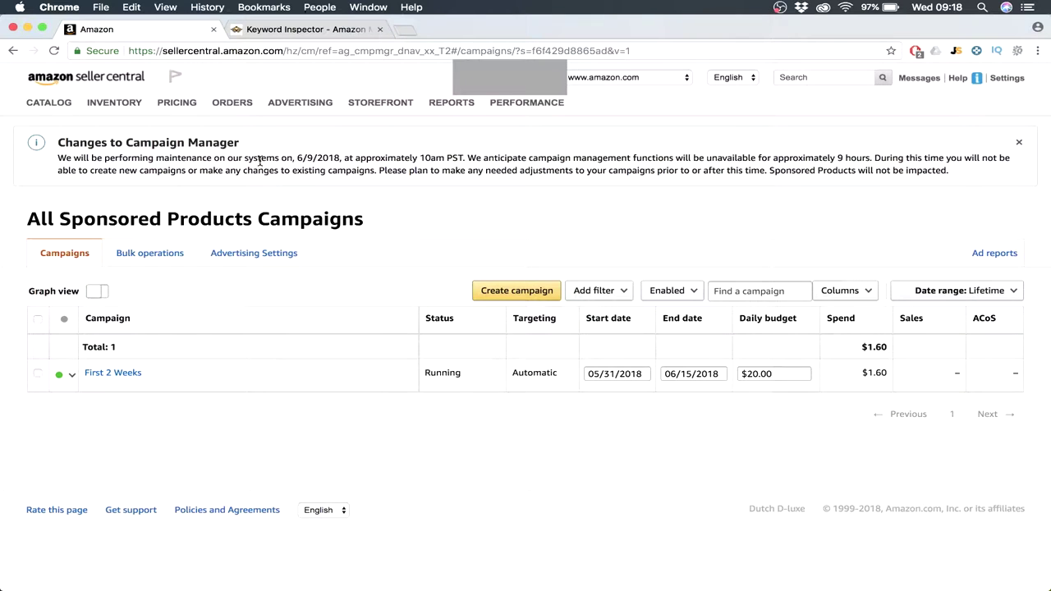
Start a new sponsored products campaign and name it Campaign 1.
mouse_move(300, 104)
left_click(517, 292)
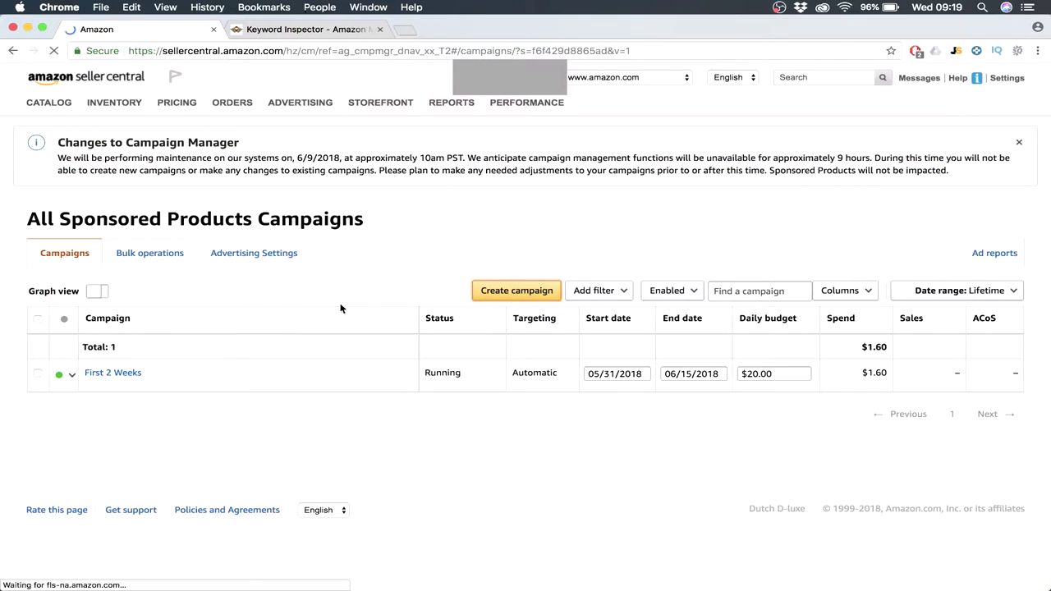
scroll(246, 296, "down", 2)
type("Campagin 1")
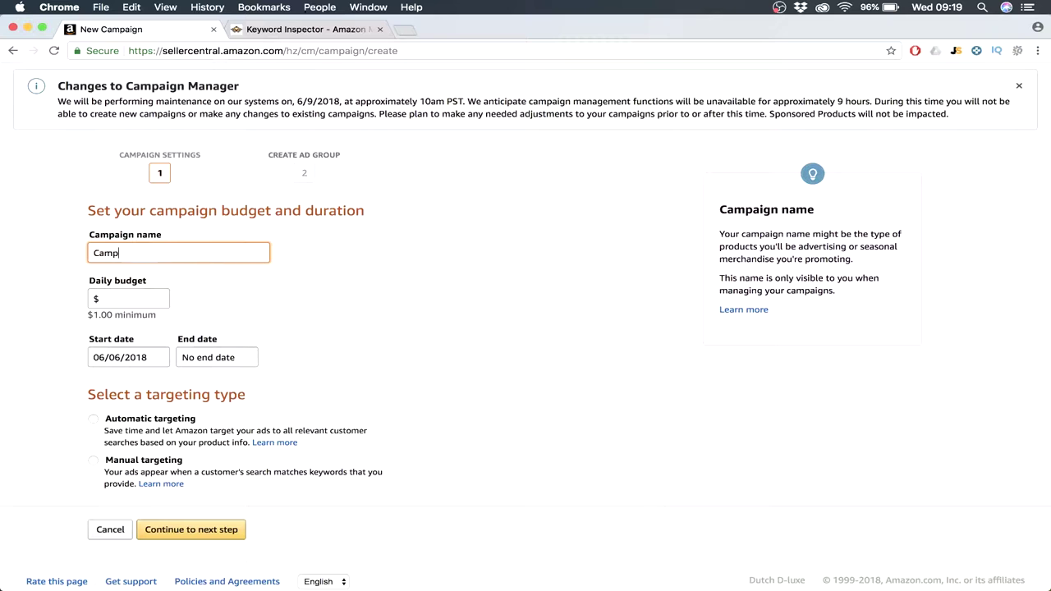
key("BackSpace")
key("BackSpace")
key("BackSpace")
key("BackSpace")
key("BackSpace")
type("ign 1")
scroll(309, 432, "down", 1)
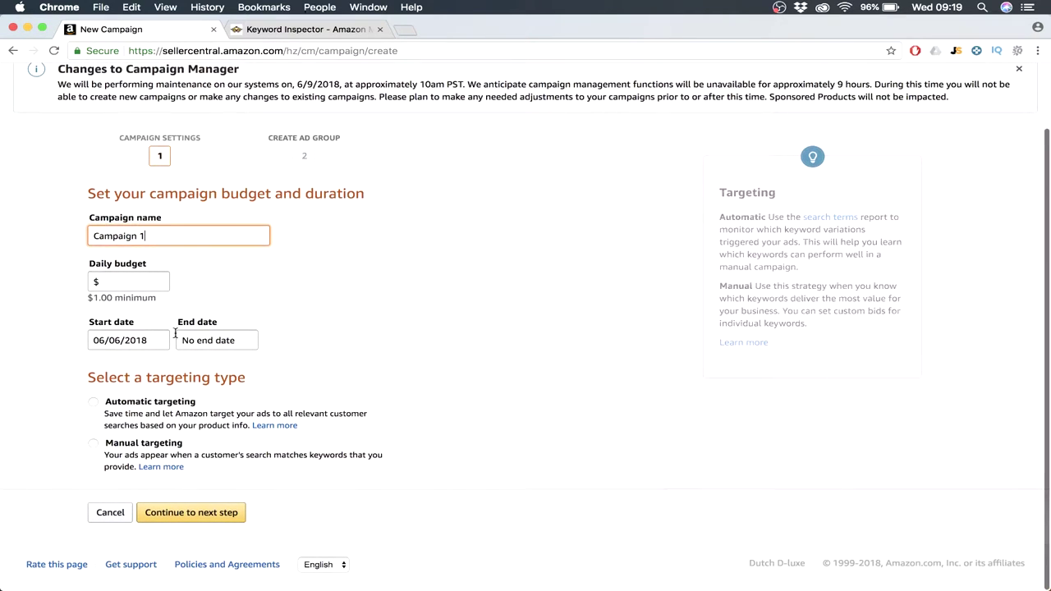
Set the daily budget of Campaign 1 to $40.
left_click(138, 283)
type("40")
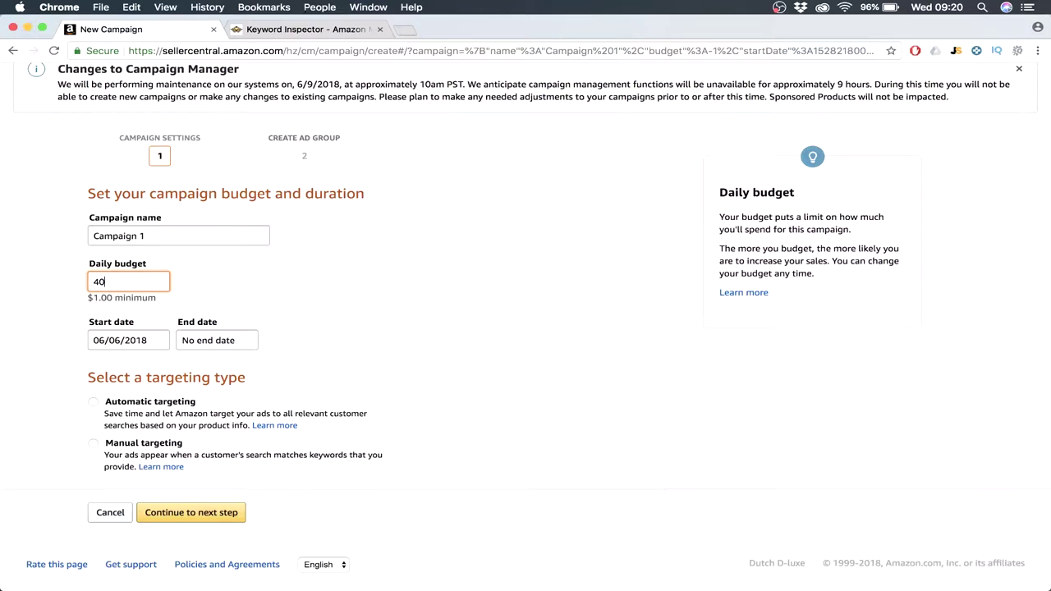
left_click(403, 317)
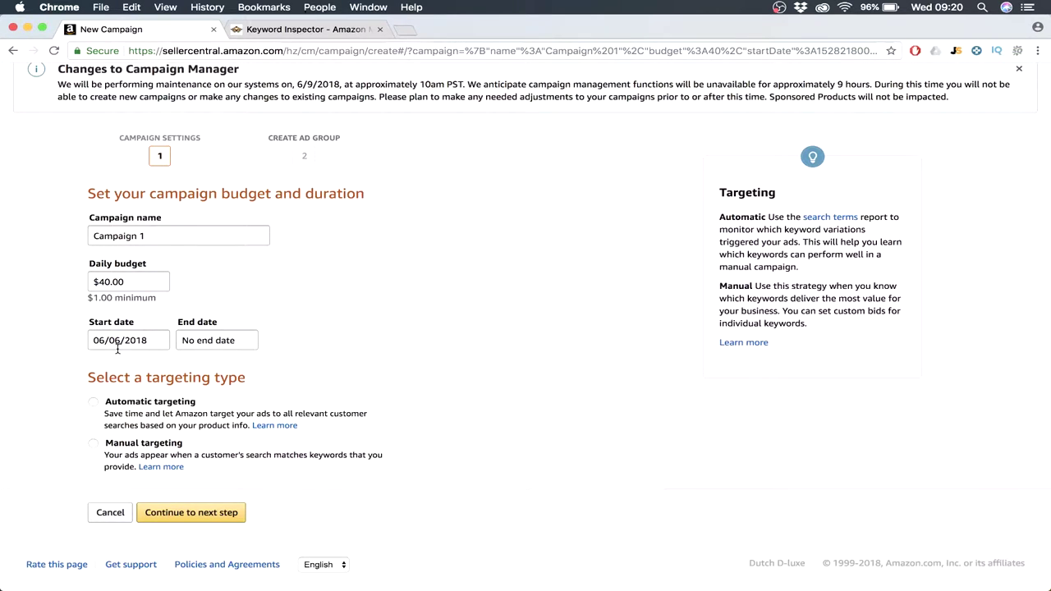
Keep Campaign 1 without an end date, choose automatic targeting and continue to the ad group settings.
left_click(207, 342)
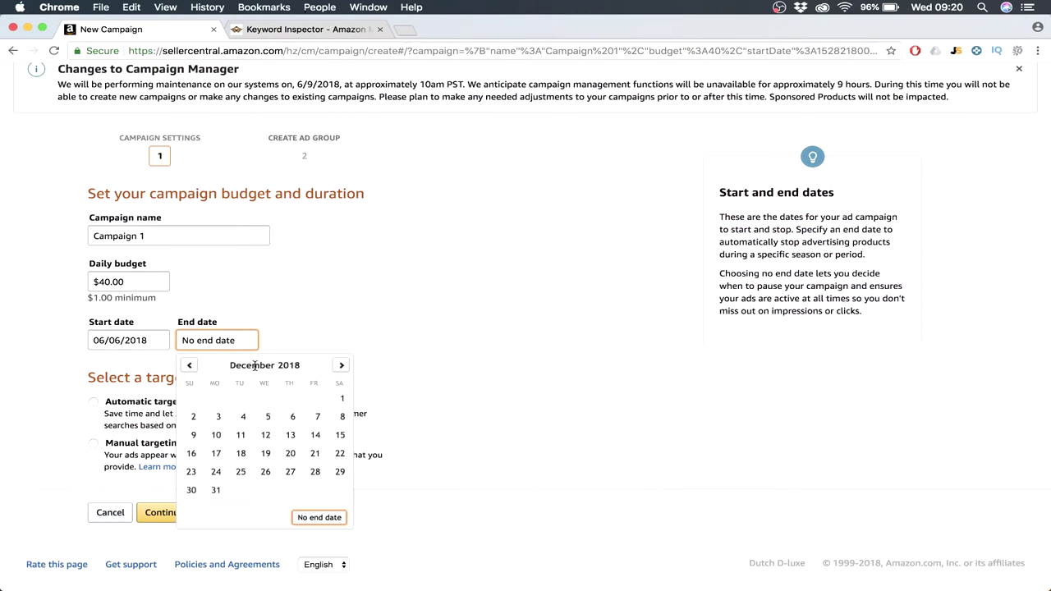
left_click(396, 359)
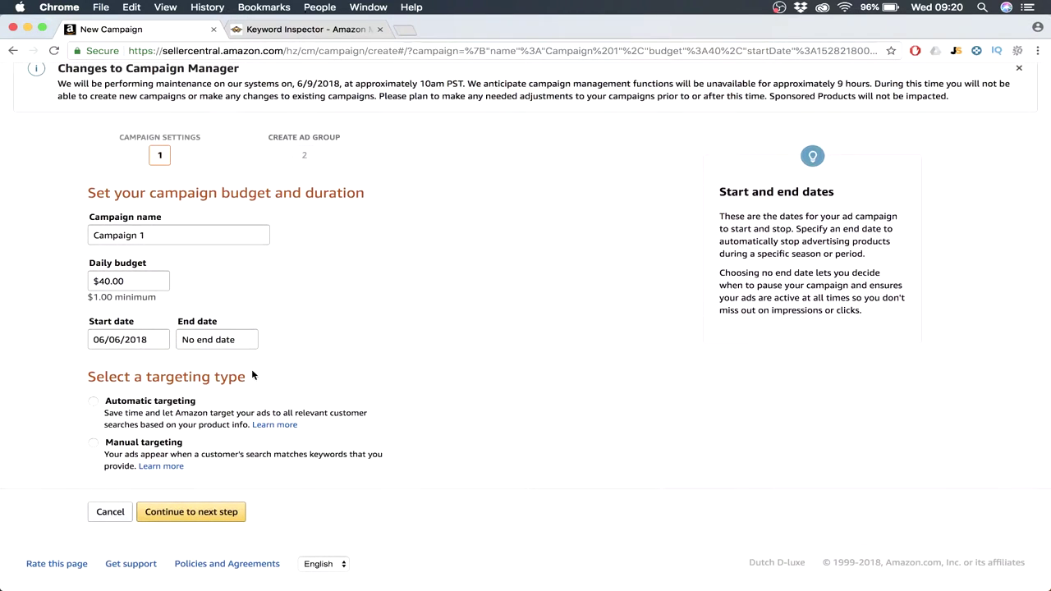
left_click(93, 402)
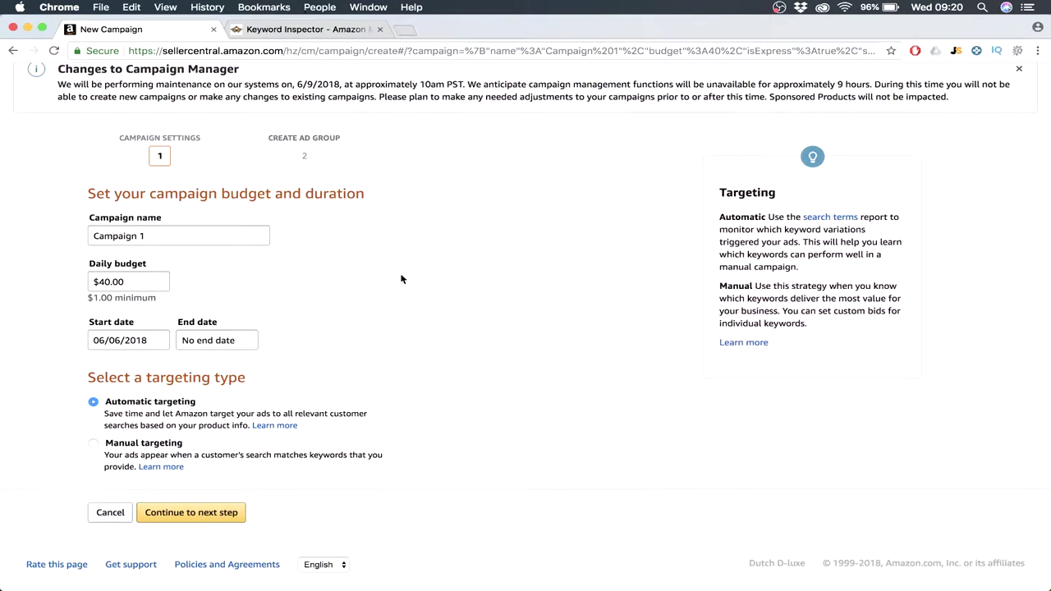
left_click(197, 513)
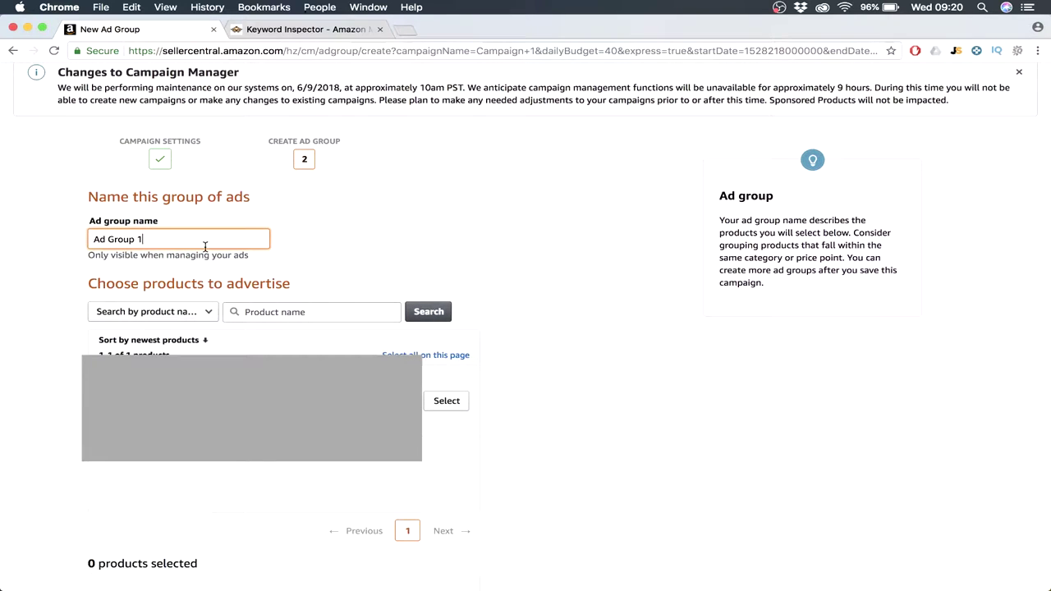
Select the only listed product to advertise in Ad Group 1 of the automatic campaign.
scroll(425, 280, "down", 1)
scroll(425, 280, "down", 3)
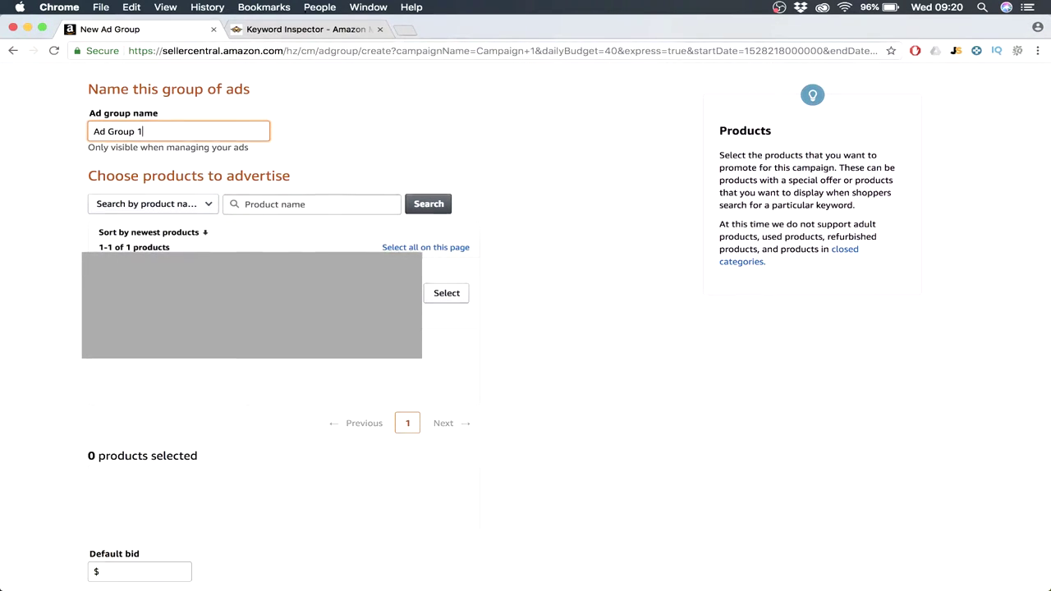
left_click(449, 294)
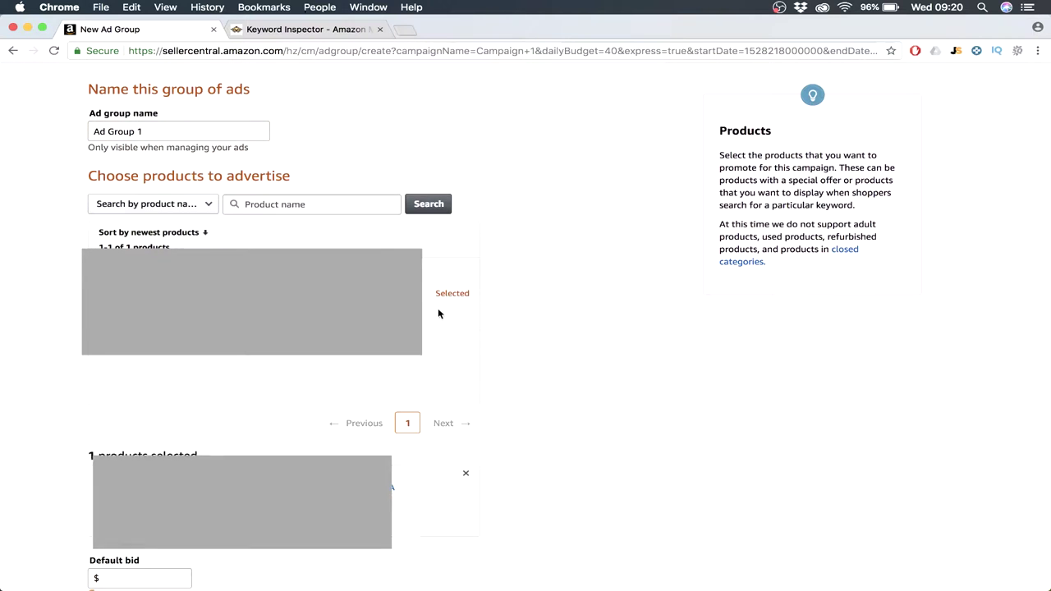
Set the default bid of the automatic campaign's ad group to $0.60.
scroll(412, 296, "down", 3)
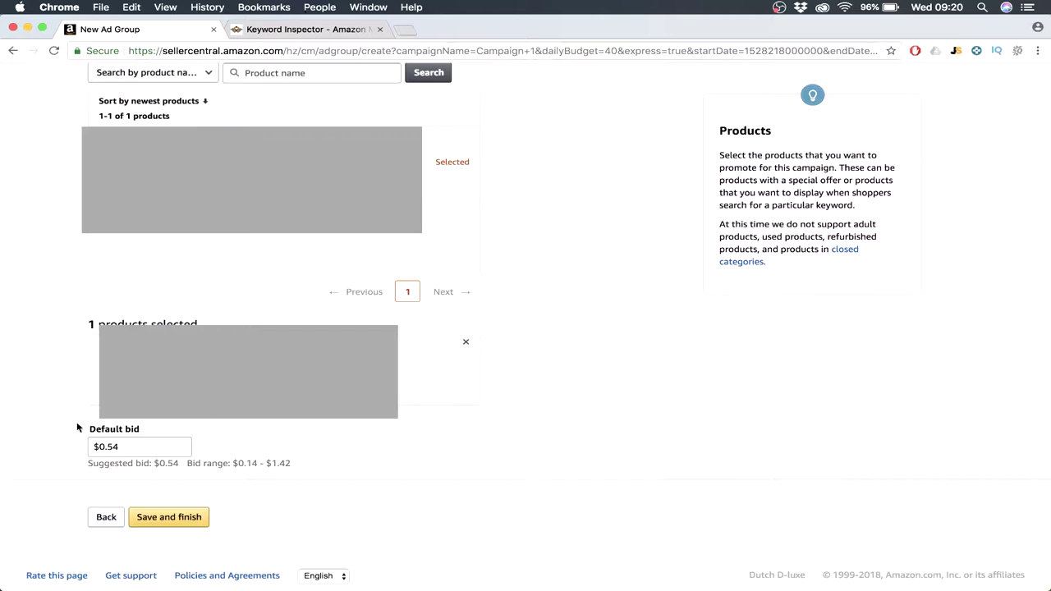
left_click(141, 449)
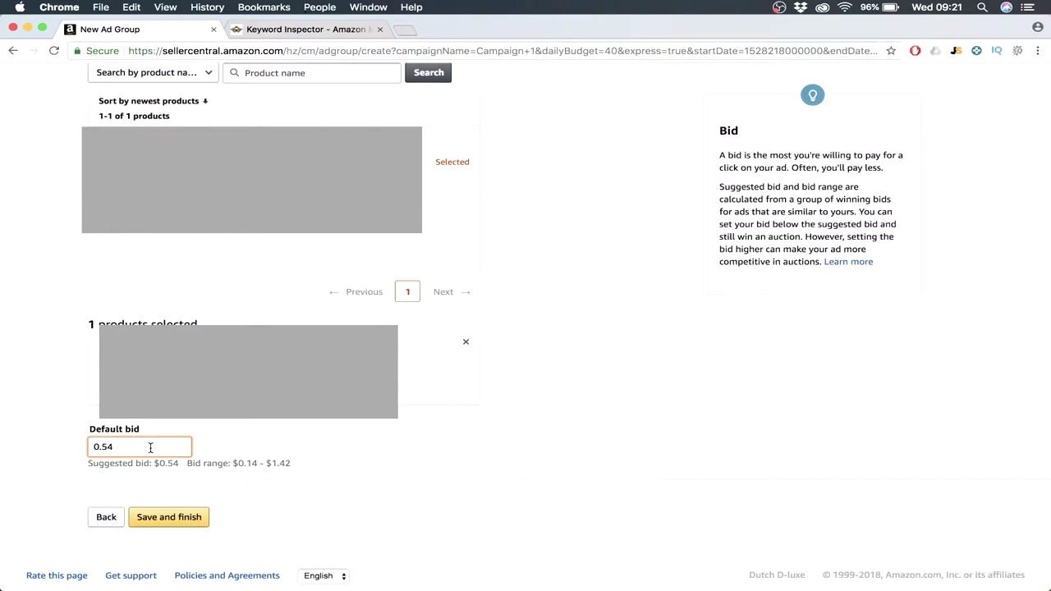
key("BackSpace")
type("60")
key("BackSpace")
key("BackSpace")
key("BackSpace")
type("60")
left_click(383, 452)
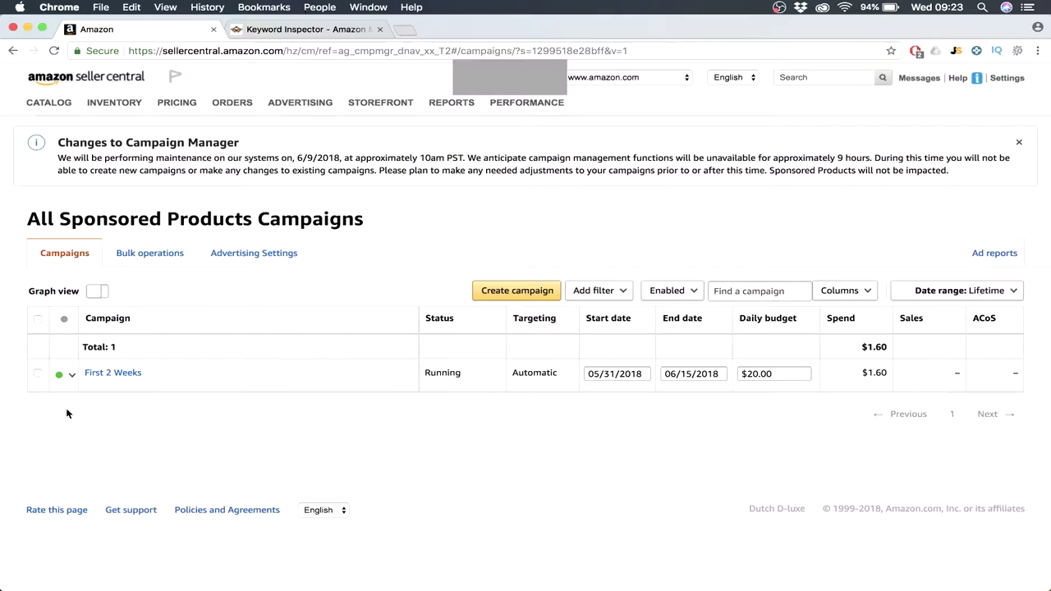
Open the First 2 Weeks campaign and go to its search term report page.
left_click(101, 376)
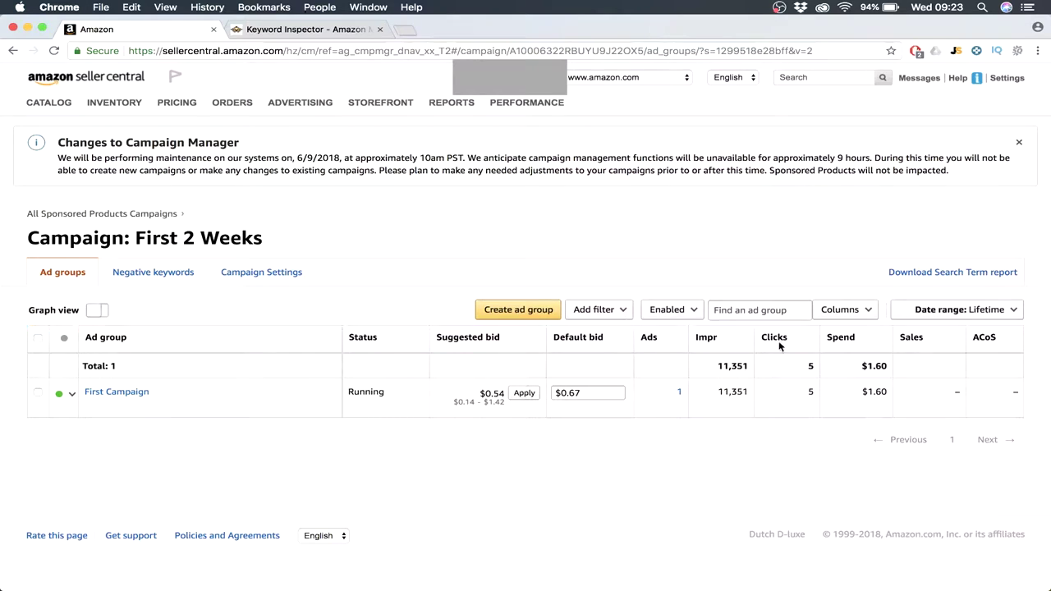
left_click(946, 275)
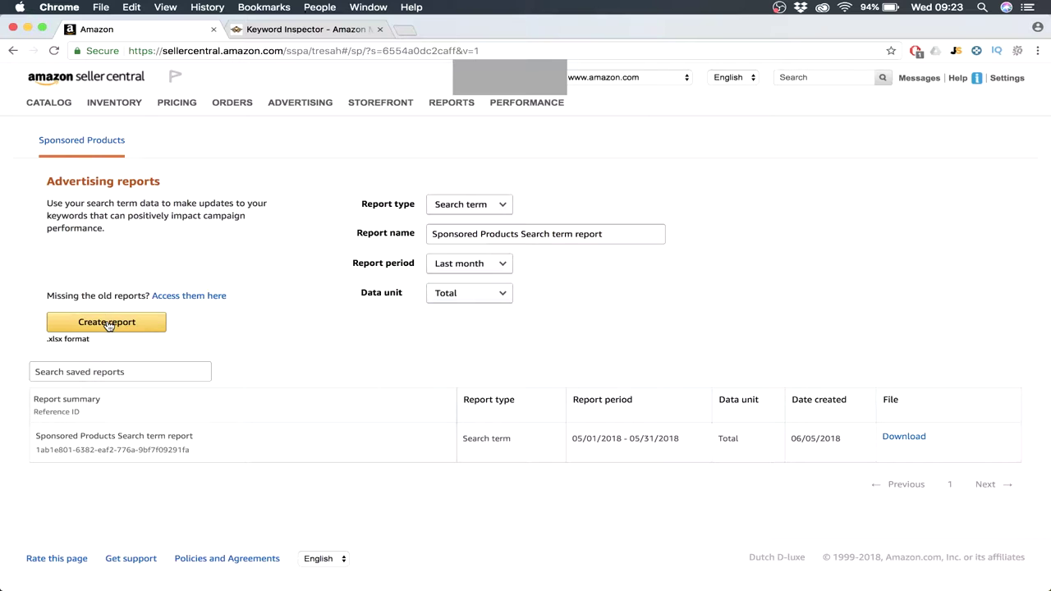
Return to the campaign manager, start another new campaign and name it Manual Campaign.
mouse_move(300, 105)
left_click(301, 134)
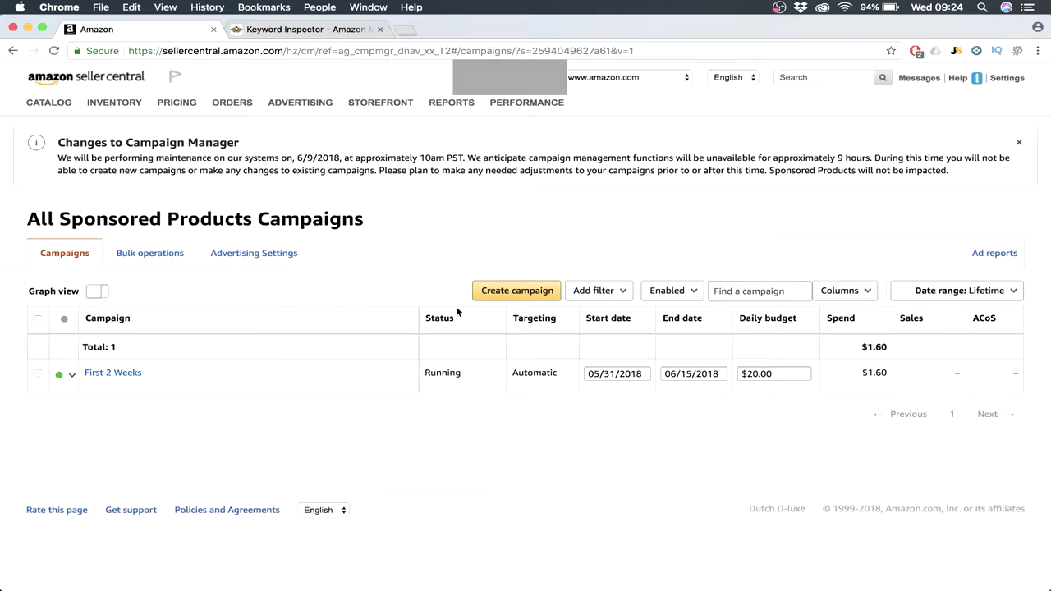
left_click(518, 293)
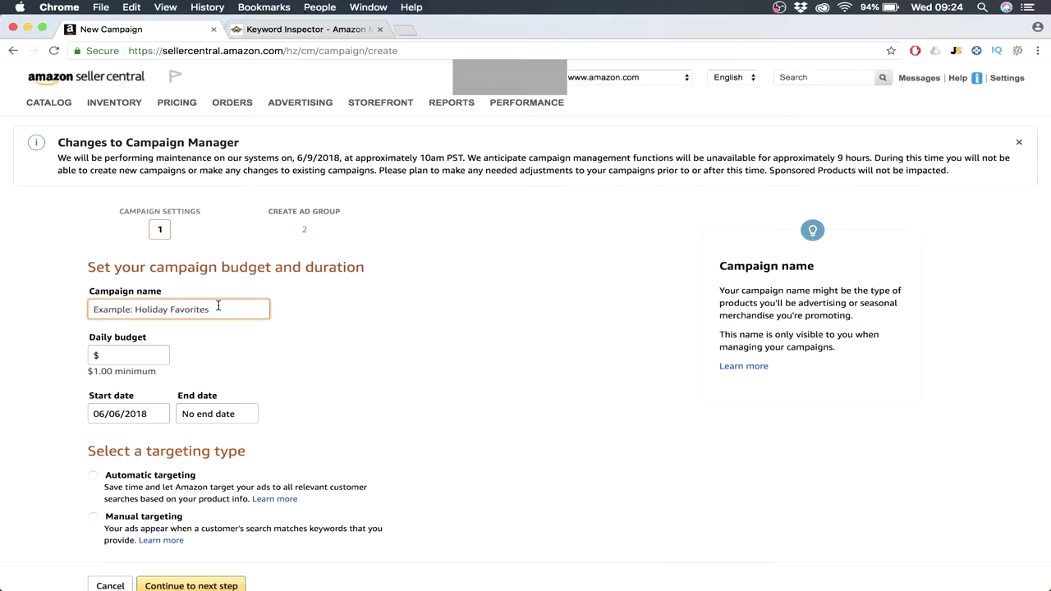
type("Manual Campaign")
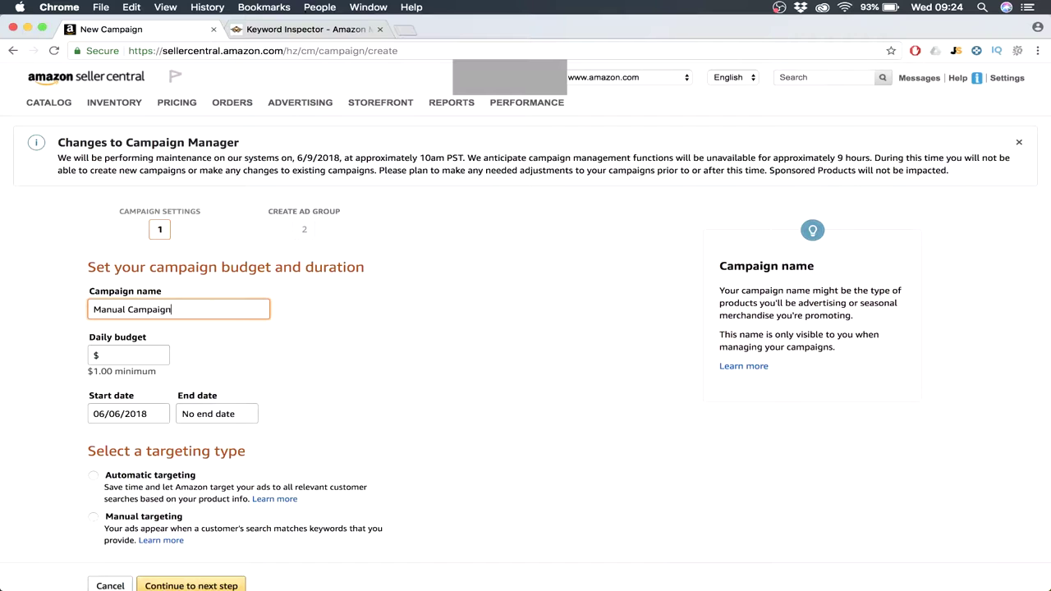
Set the daily budget of Manual Campaign to $40.
scroll(278, 350, "down", 2)
left_click(131, 284)
type("40")
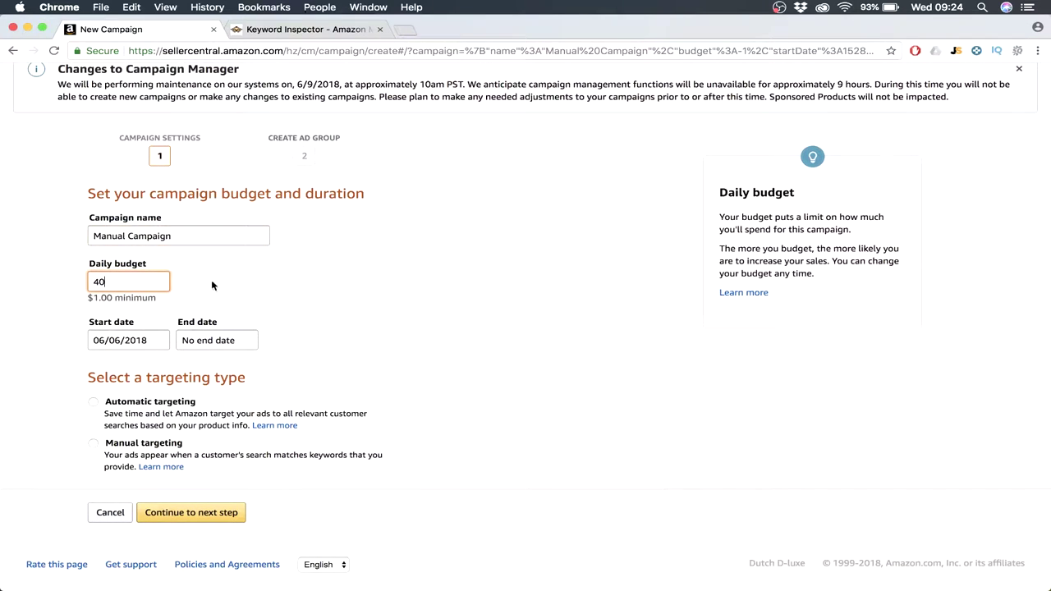
left_click(284, 283)
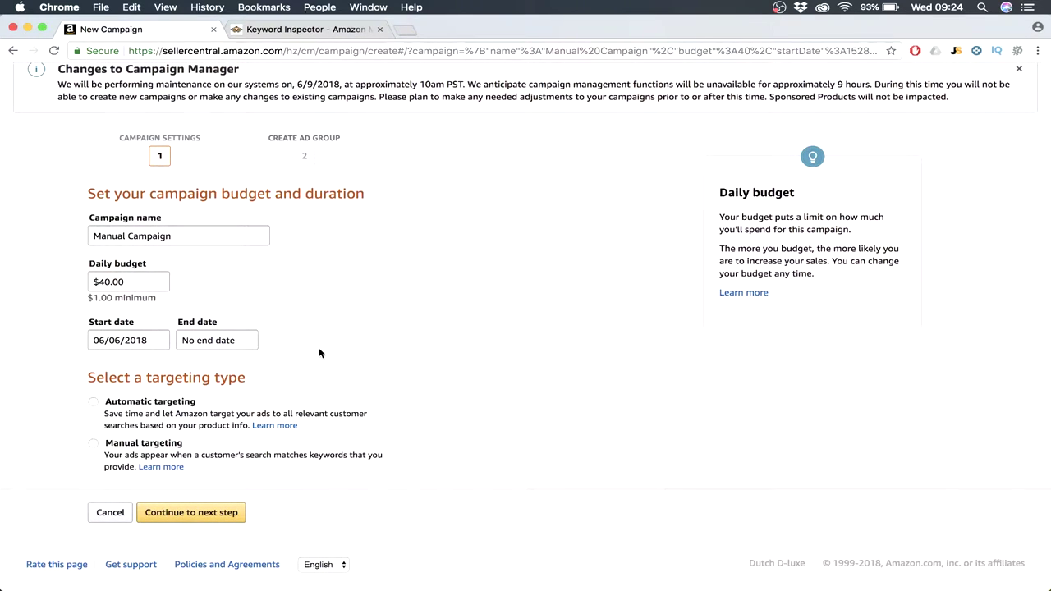
Keep Manual Campaign without an end date, choose manual targeting and continue to the ad group settings.
left_click(199, 343)
left_click(285, 343)
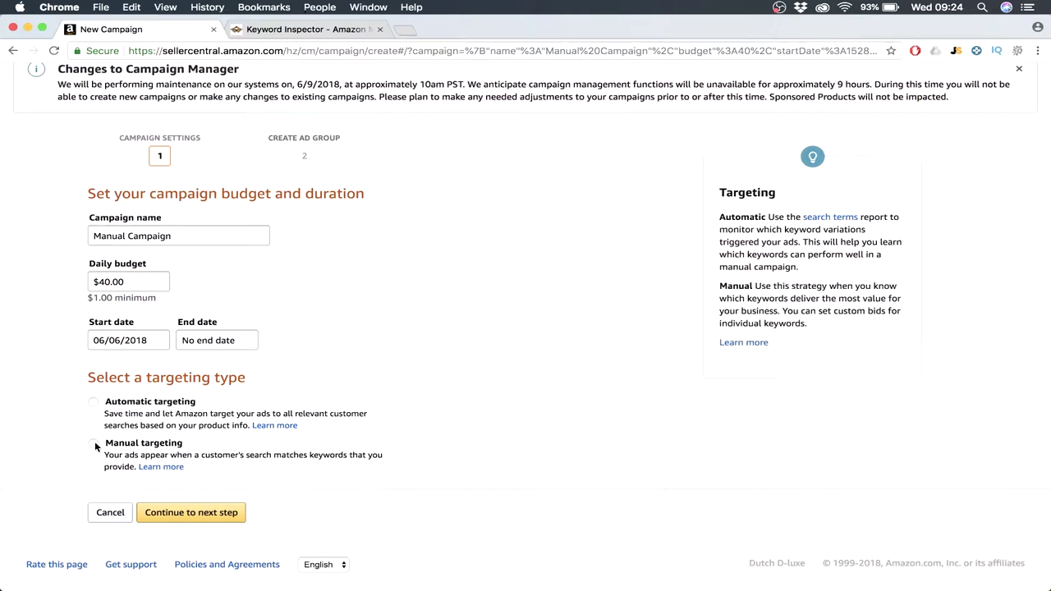
left_click(93, 446)
left_click(191, 514)
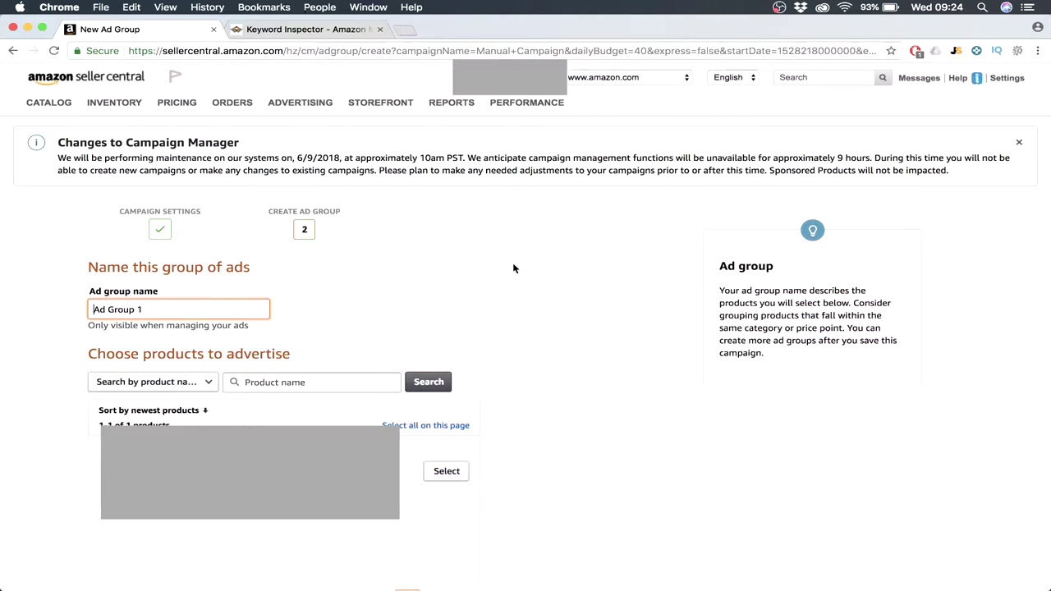
Select the only listed product for the manual campaign's Ad Group 1 and bring up the bid and keyword settings.
scroll(509, 262, "down", 1)
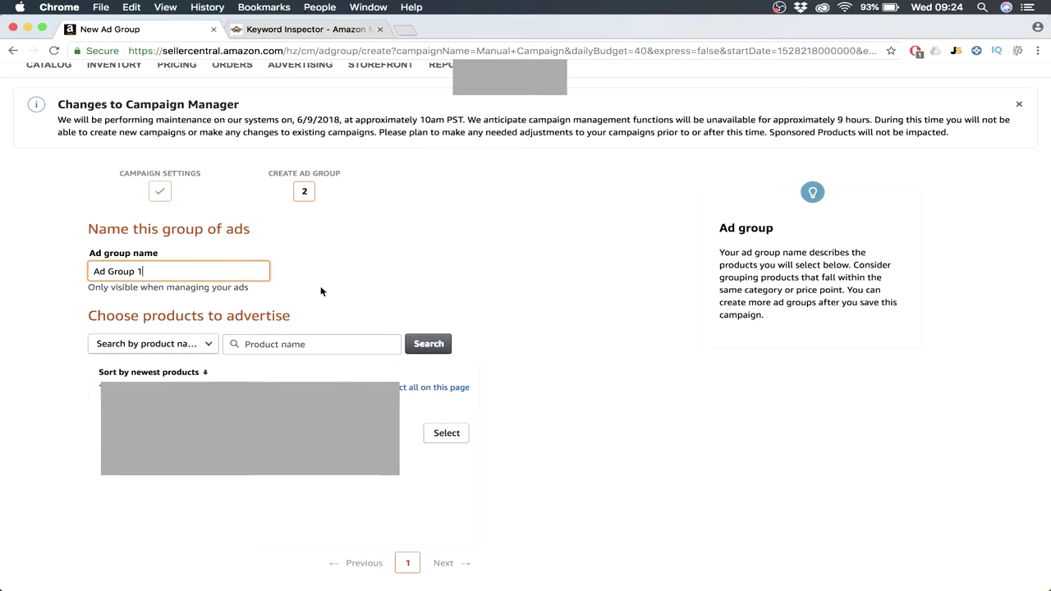
scroll(380, 303, "down", 2)
scroll(379, 303, "down", 1)
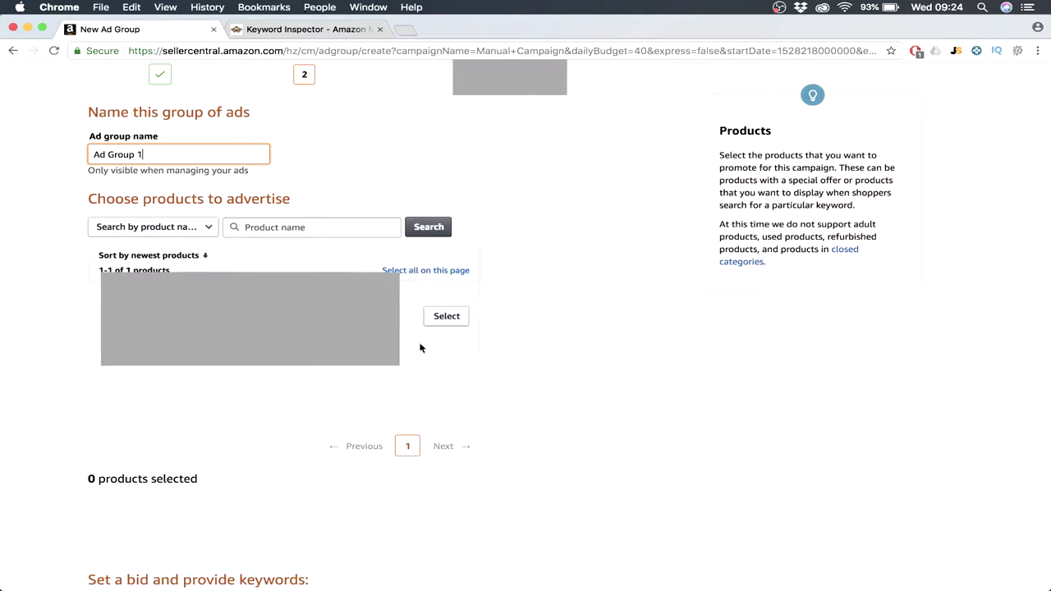
left_click(448, 315)
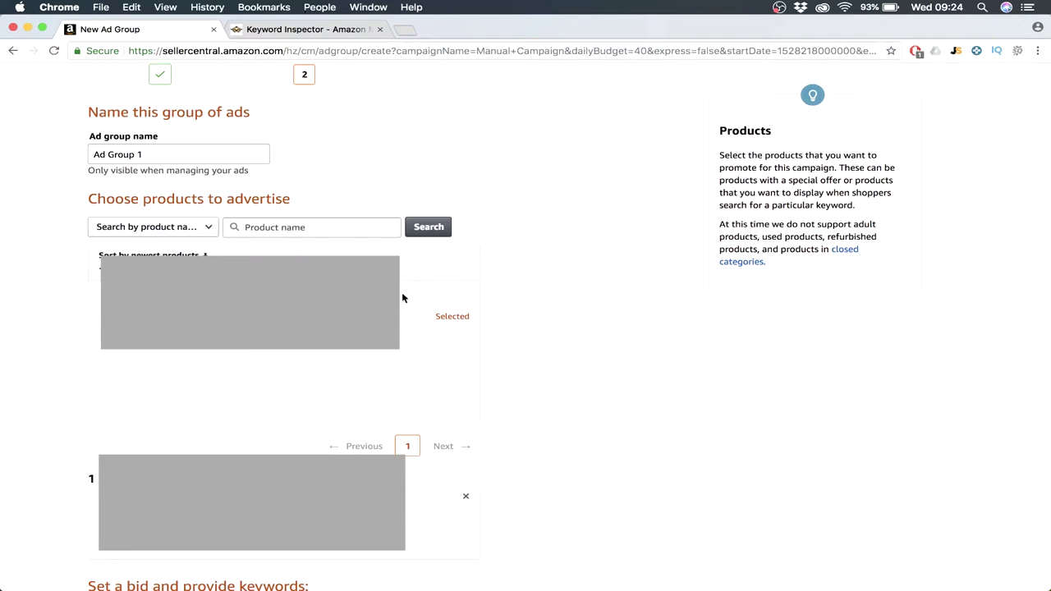
scroll(405, 431, "down", 5)
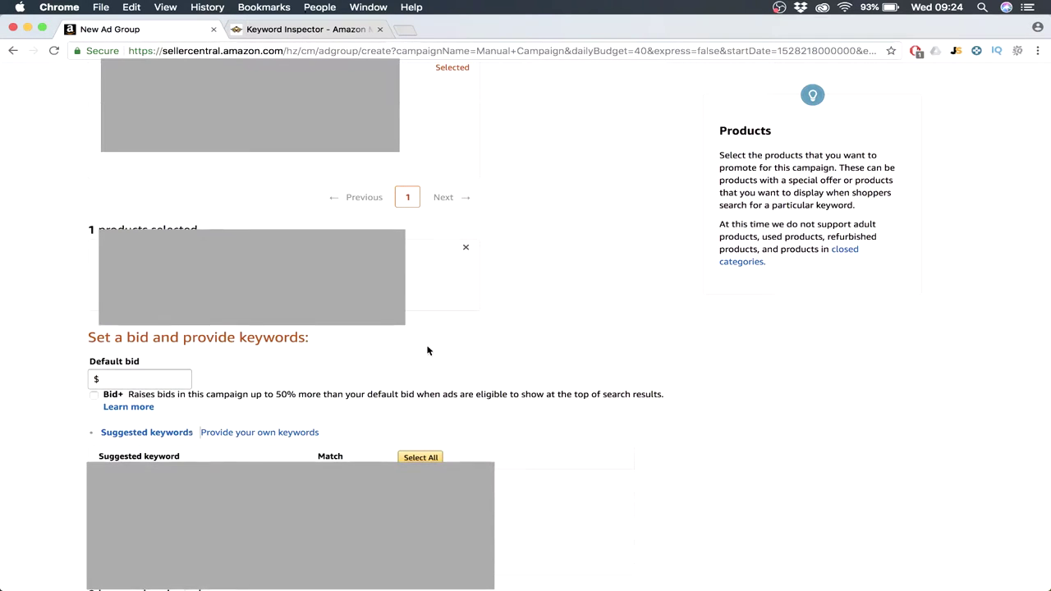
scroll(427, 349, "down", 3)
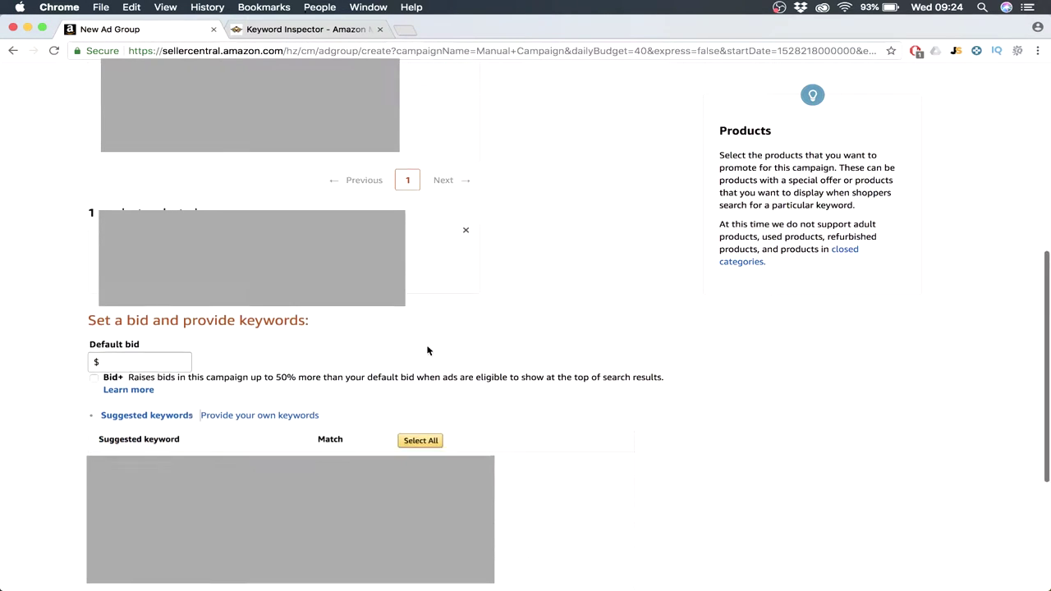
scroll(251, 93, "down", 2)
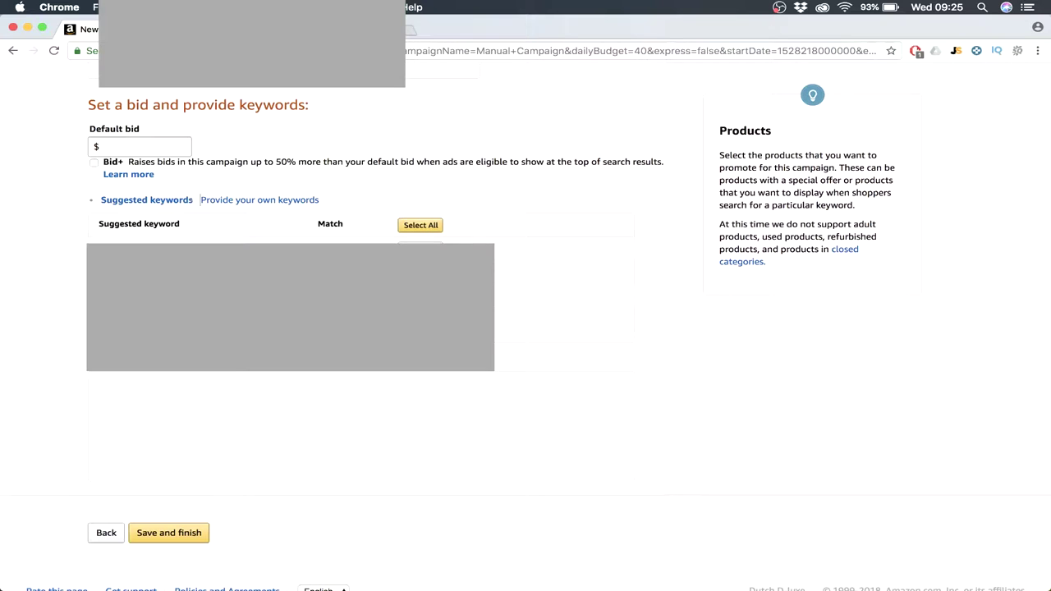
View the Keyword Inspector site, switch to the Book2 keyword sheet in Excel and examine its sales and search volume columns.
left_click(281, 30)
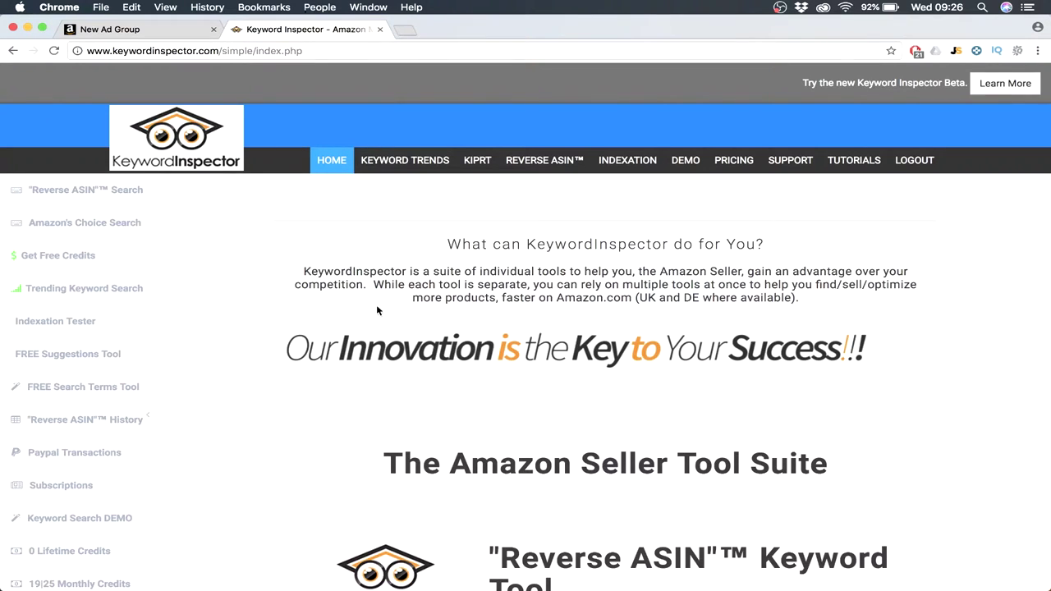
left_click(782, 575)
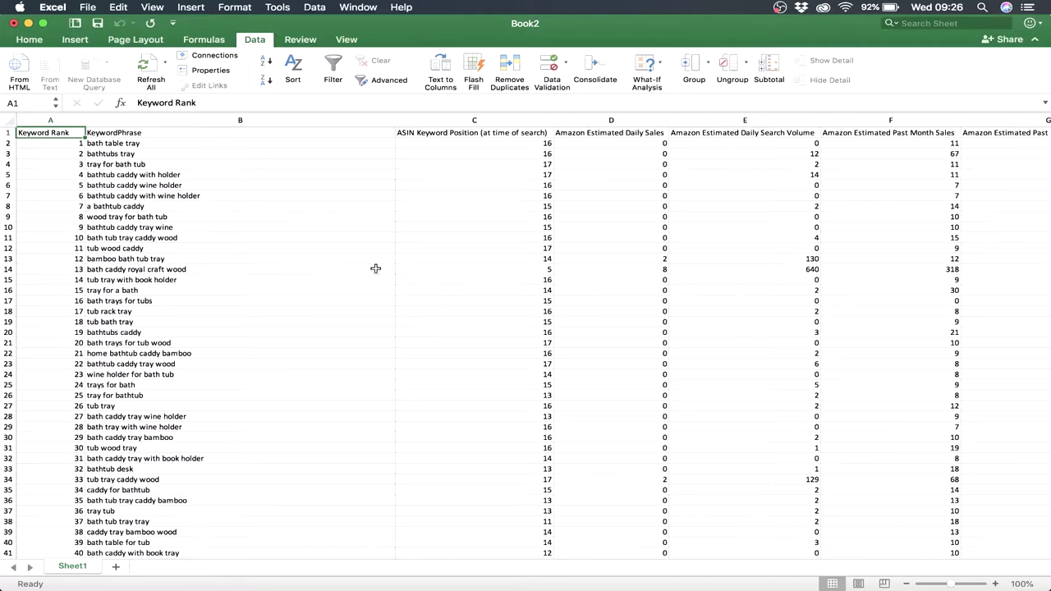
scroll(375, 269, "right", 5)
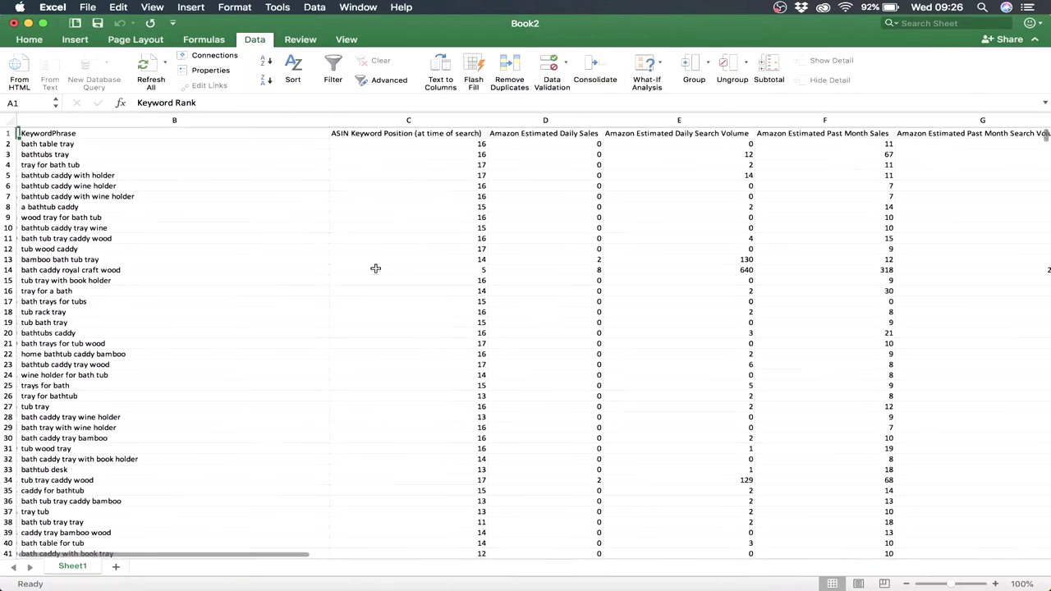
scroll(375, 269, "right", 5)
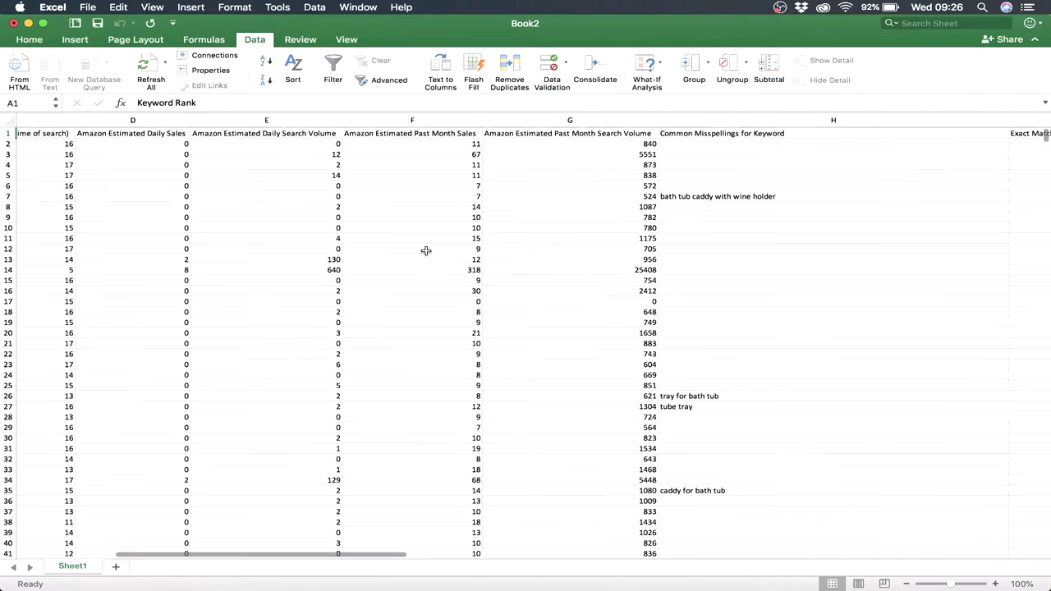
Add filters to the keyword table's header row from the Amazon Estimated Past Month Search Volume heading.
left_click(567, 134)
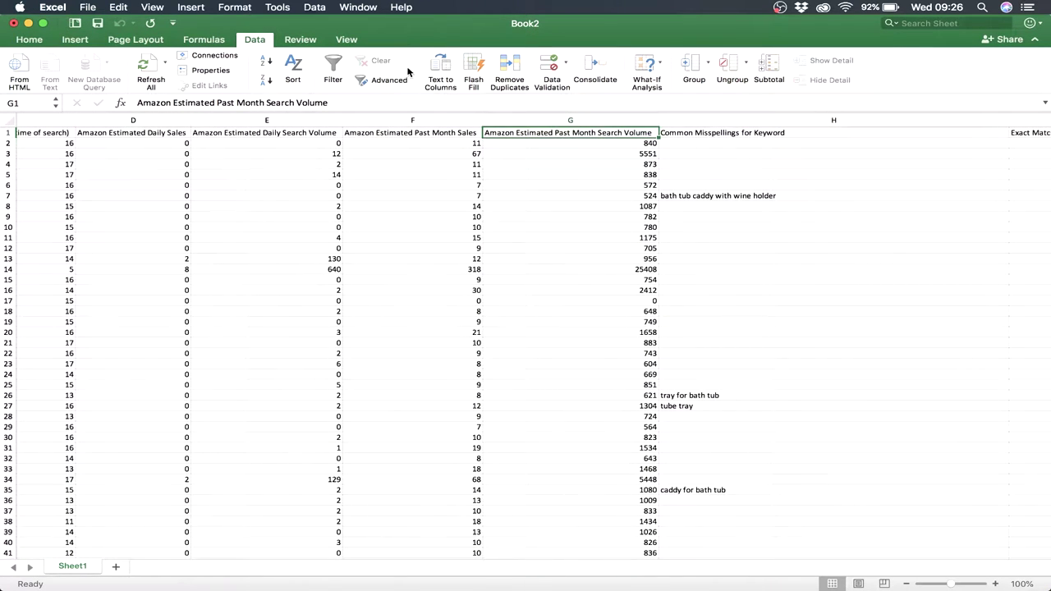
left_click(333, 65)
scroll(314, 219, "left", 10)
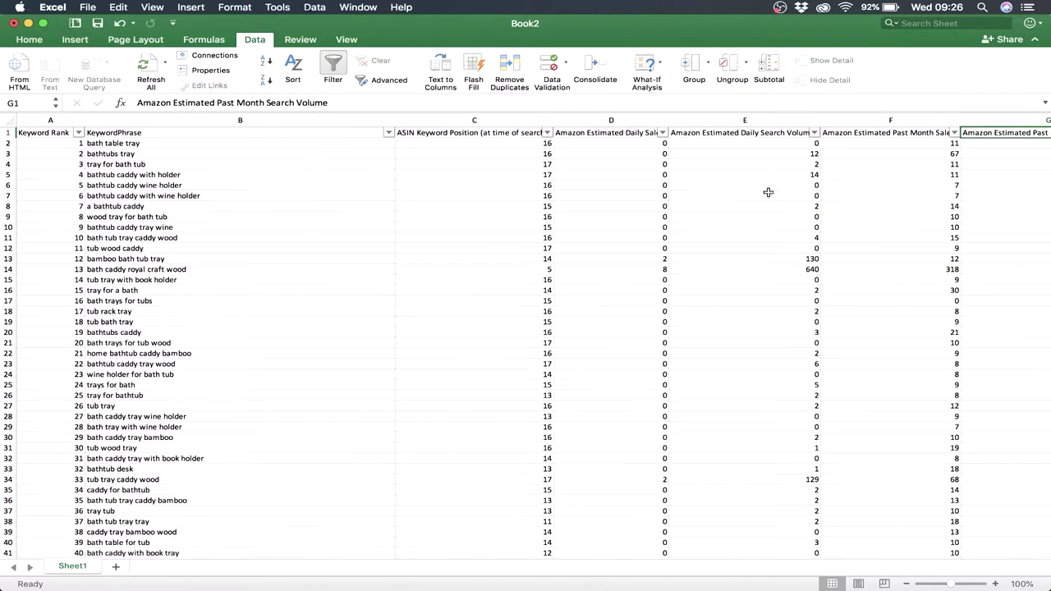
Sort the Book2 keyword table by Amazon Estimated Past Month Search Volume in descending order.
scroll(713, 272, "right", 3)
scroll(713, 272, "right", 3)
left_click(857, 132)
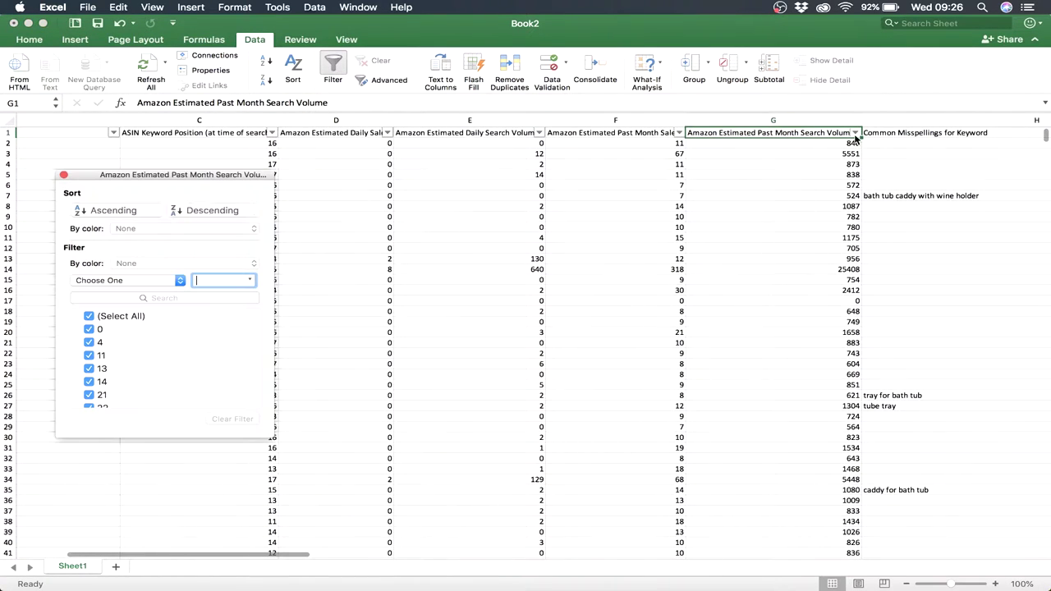
left_click(198, 212)
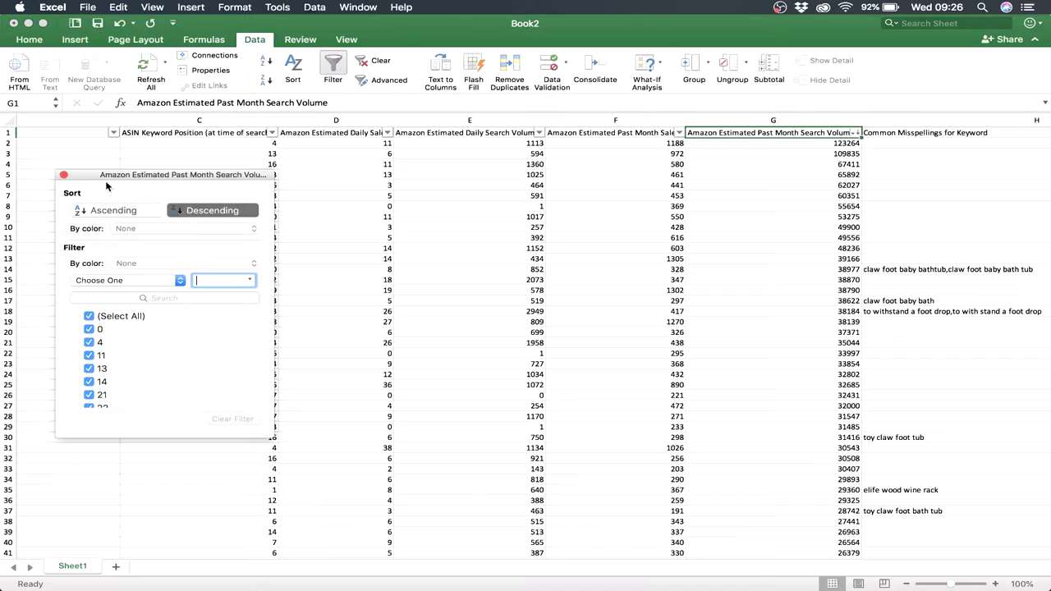
left_click(63, 177)
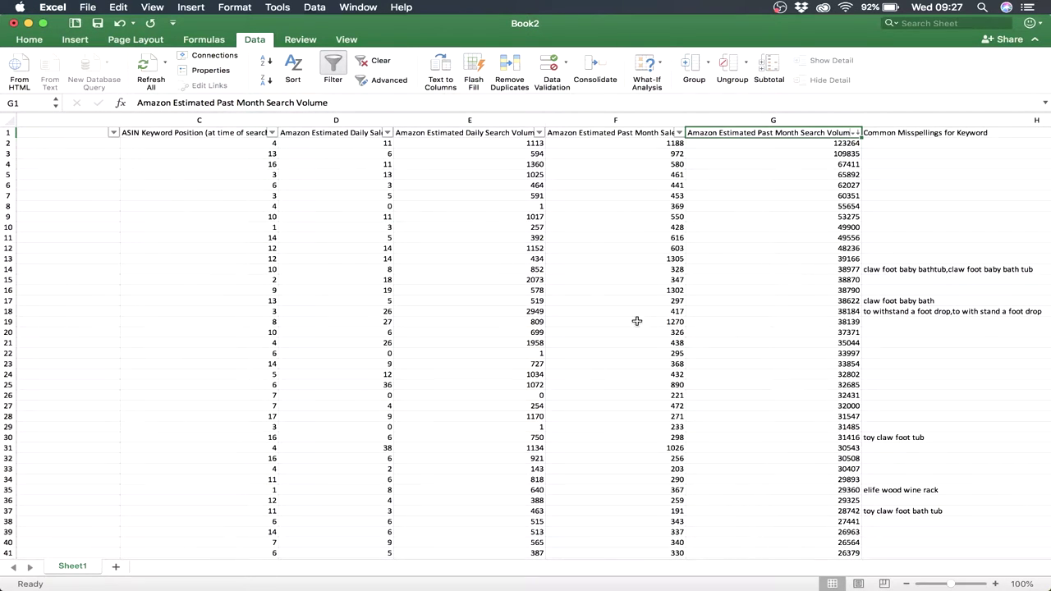
Copy the top 99 keyword phrases, B2 to B100, from Book2 and paste them into the blank Book3 workbook starting at A1.
scroll(372, 299, "left", 2)
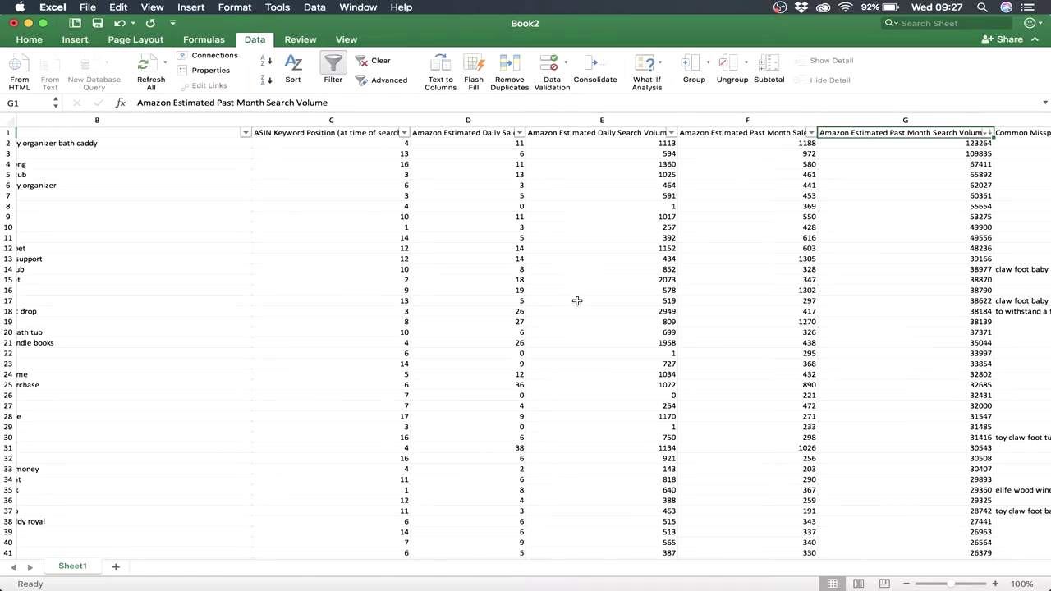
scroll(575, 301, "left", 3)
left_click_drag(115, 144, 139, 476)
key("super+c")
scroll(140, 476, "up", 15)
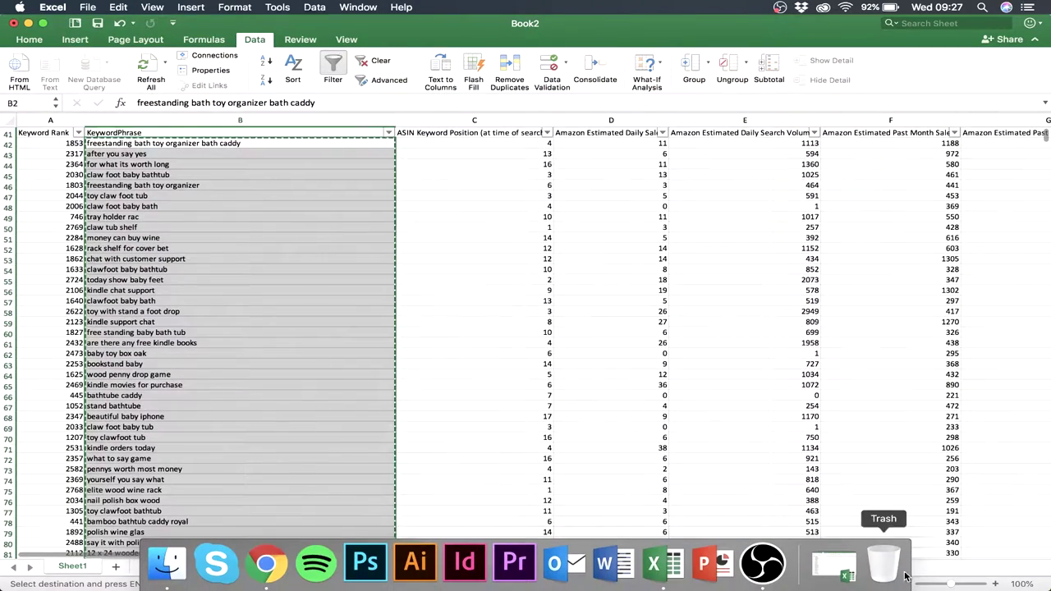
key("super+grave")
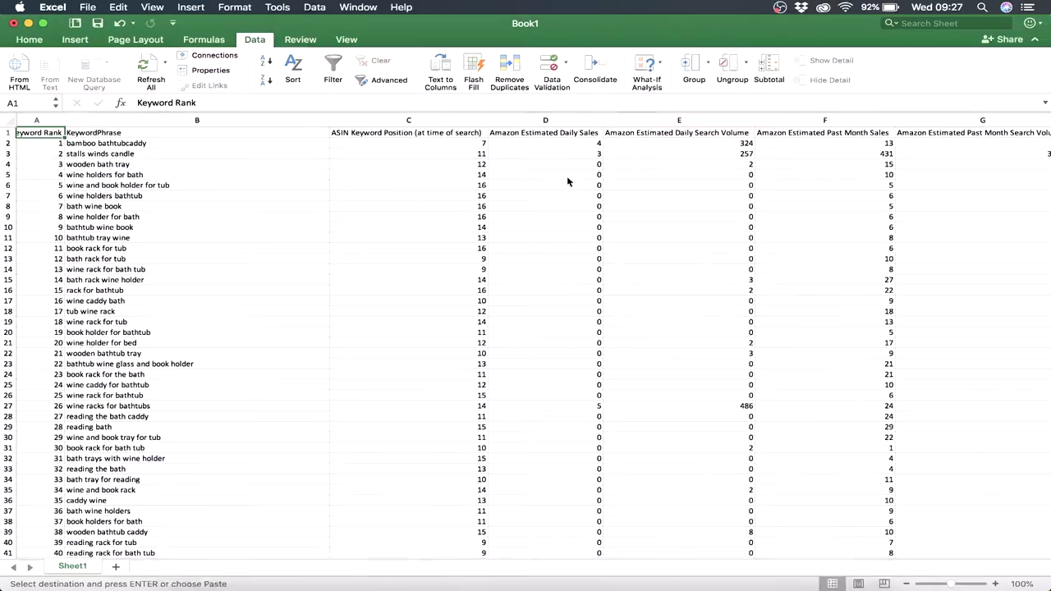
key("ctrl+Up")
left_click(525, 193)
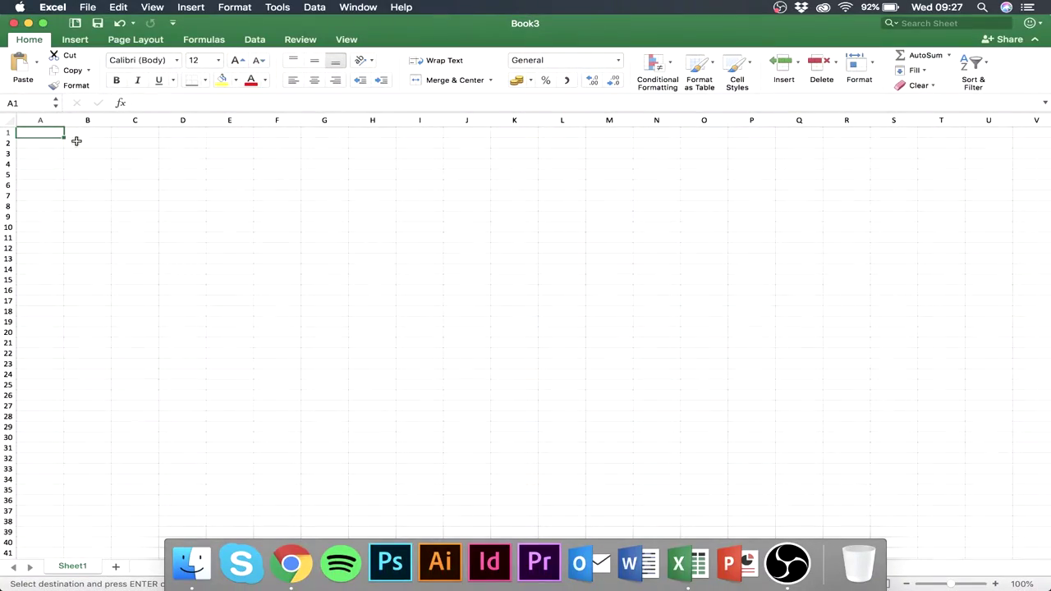
key("super+v")
Copy the past month search volumes in G2 to G100 of Book2 and paste them into Book3 starting at B1.
key("ctrl+Up")
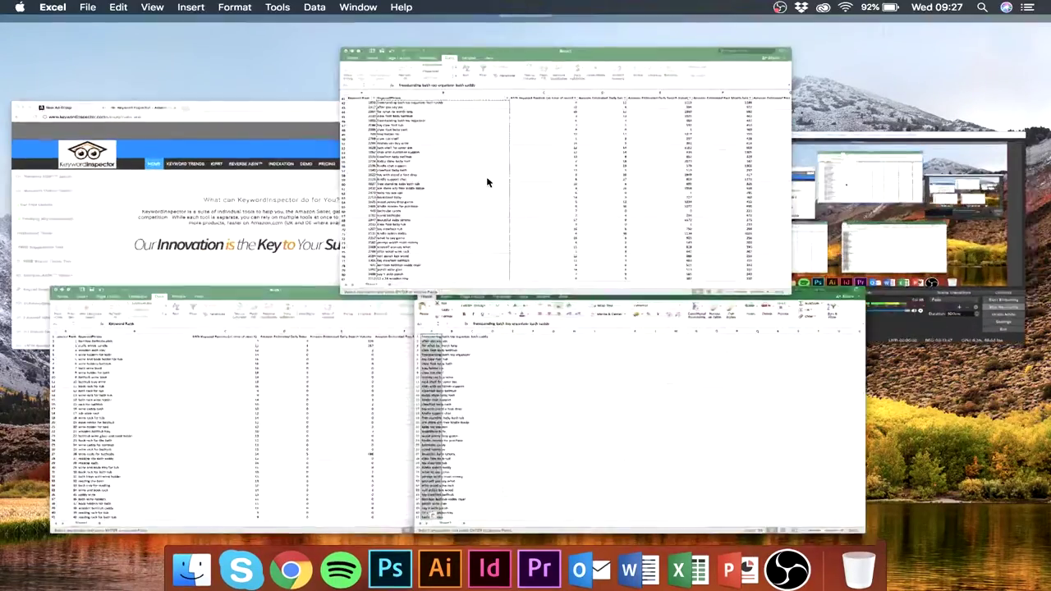
left_click(487, 181)
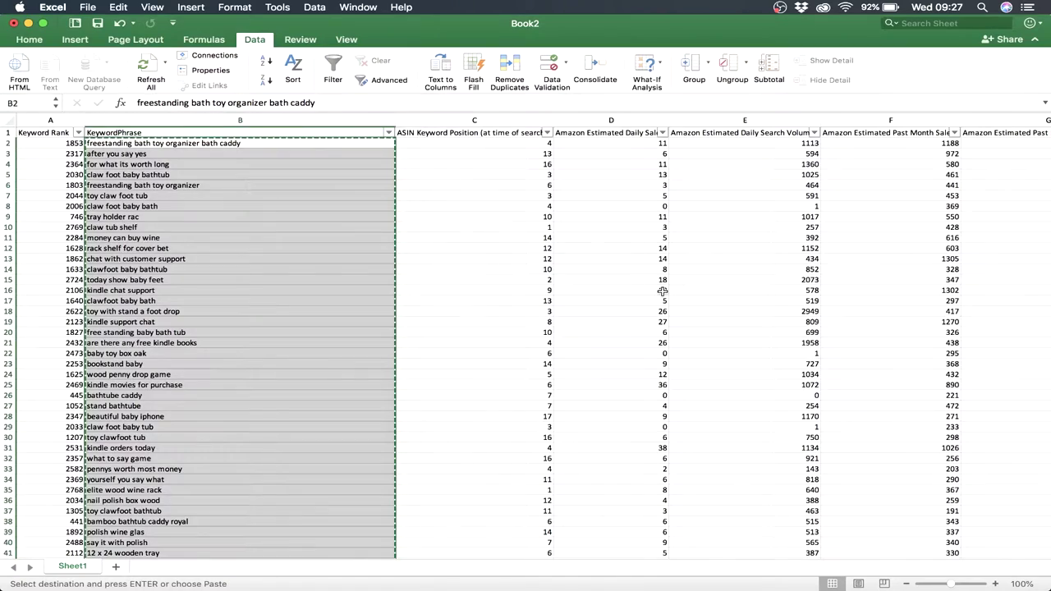
scroll(662, 291, "right", 3)
left_click_drag(817, 144, 828, 543)
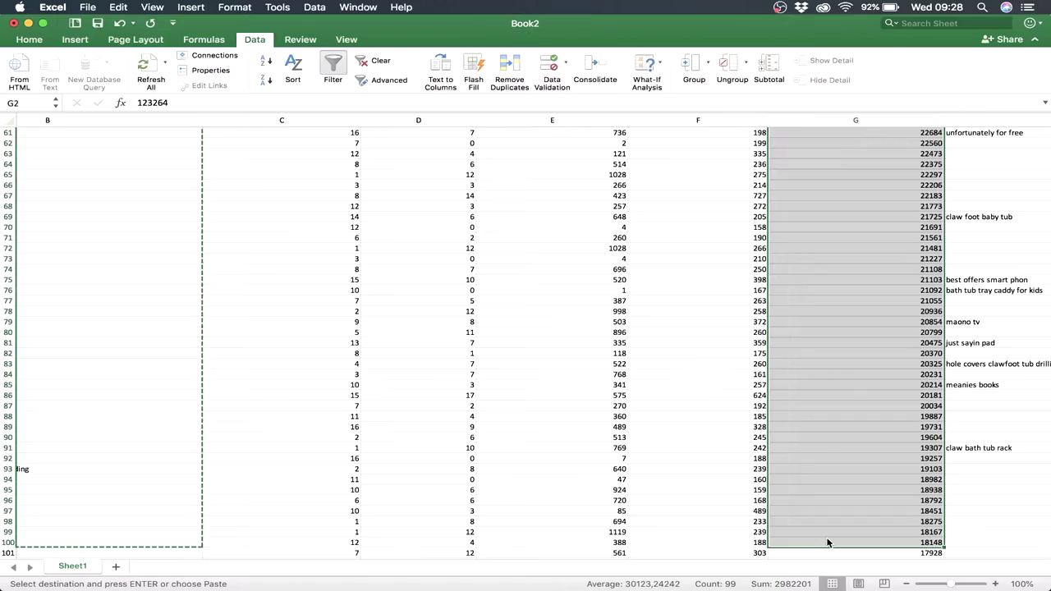
key("super+c")
scroll(828, 542, "up", 5)
scroll(828, 542, "up", 15)
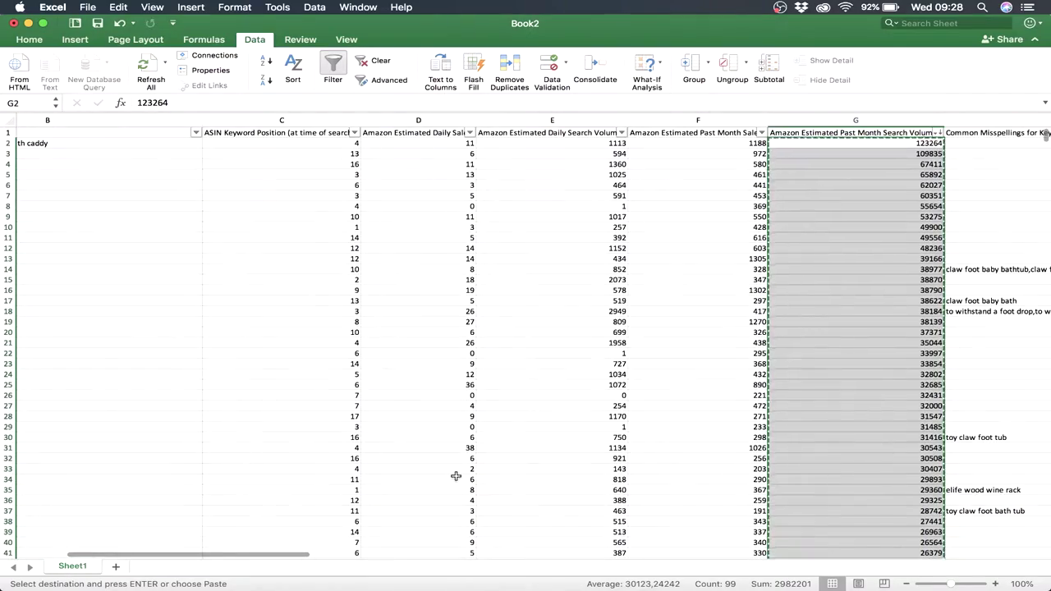
key("ctrl+Up")
left_click(263, 482)
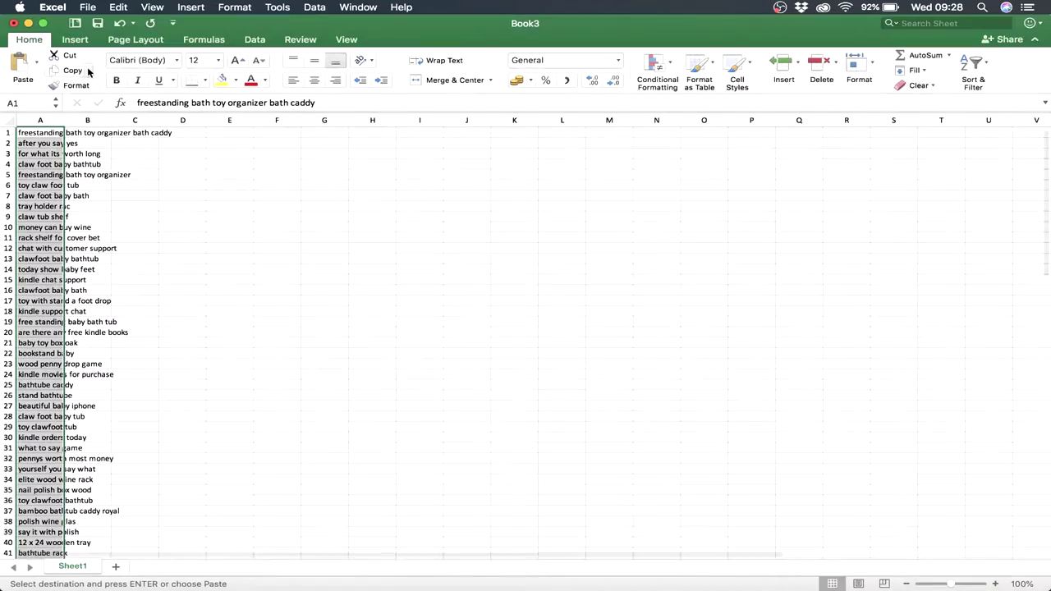
left_click(86, 130)
key("super+v")
Widen column A in Book3 to fit the keyword phrases and adjust the width of column B.
double_click(111, 120)
left_click_drag(206, 115, 212, 115)
left_click(376, 279)
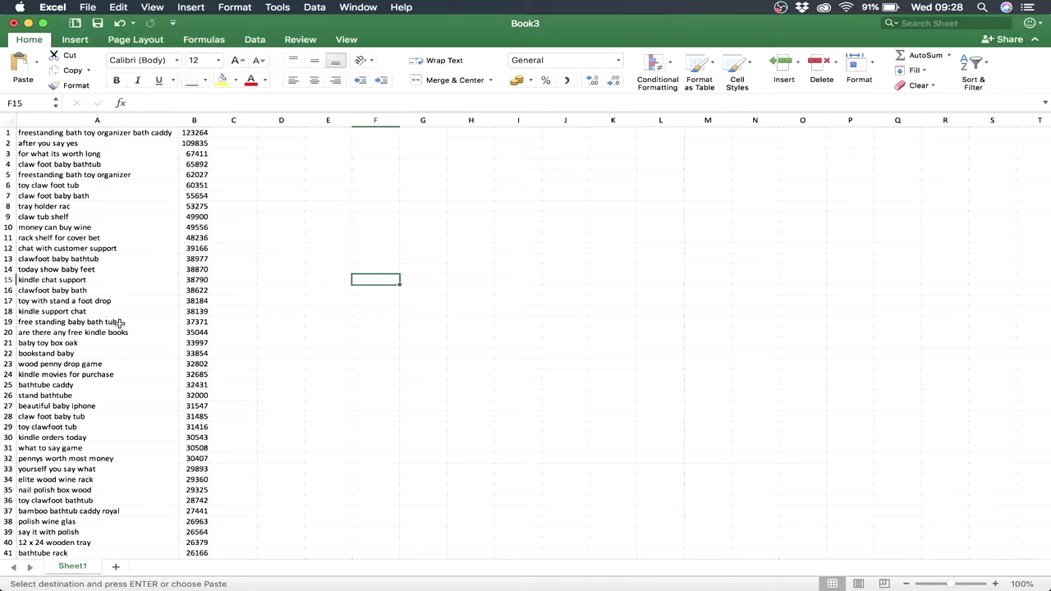
left_click(277, 291)
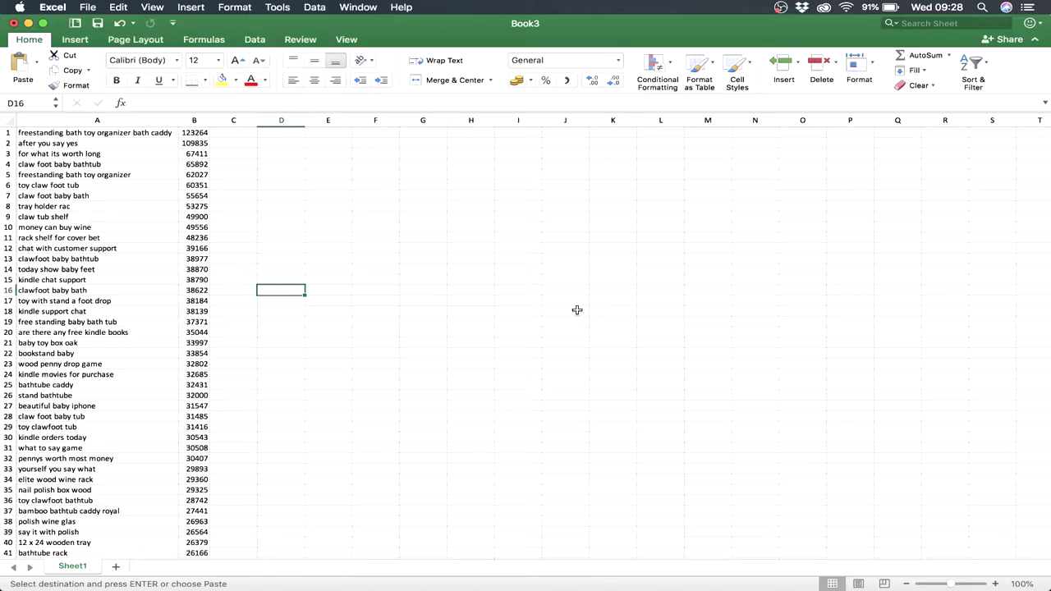
Switch to the Book1 workbook and add filters to its header row from the Amazon Estimated Past Month Search Volume heading.
key("ctrl+Up")
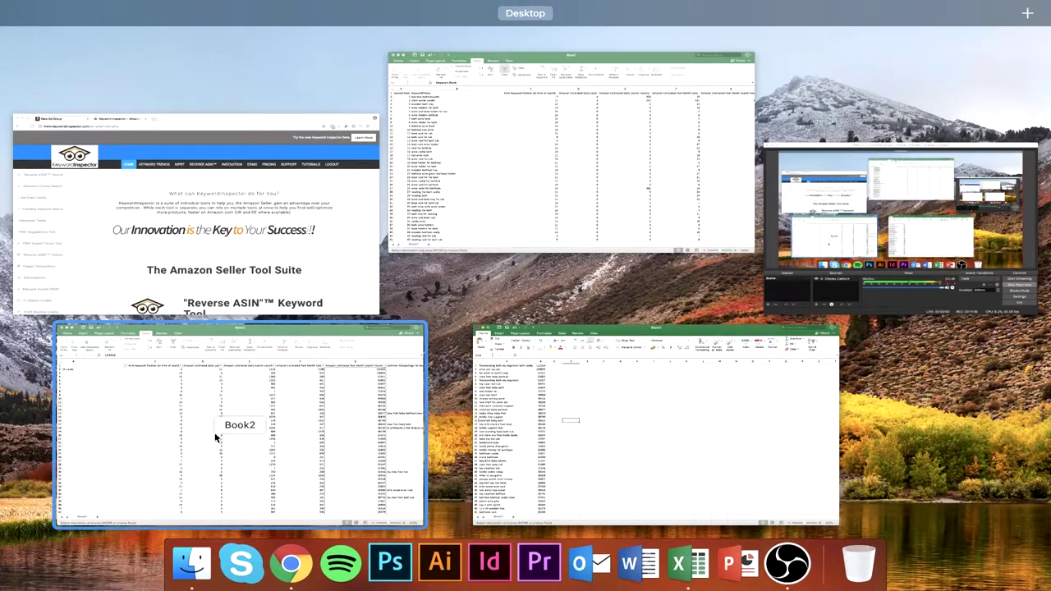
left_click(488, 188)
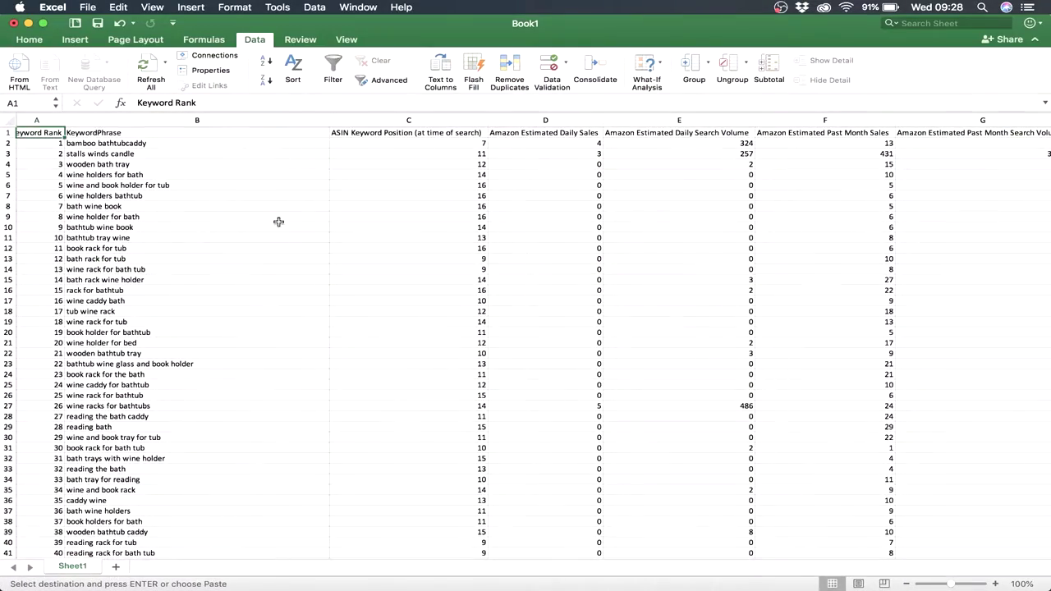
left_click(183, 141)
key("super+Down")
scroll(498, 272, "right", 5)
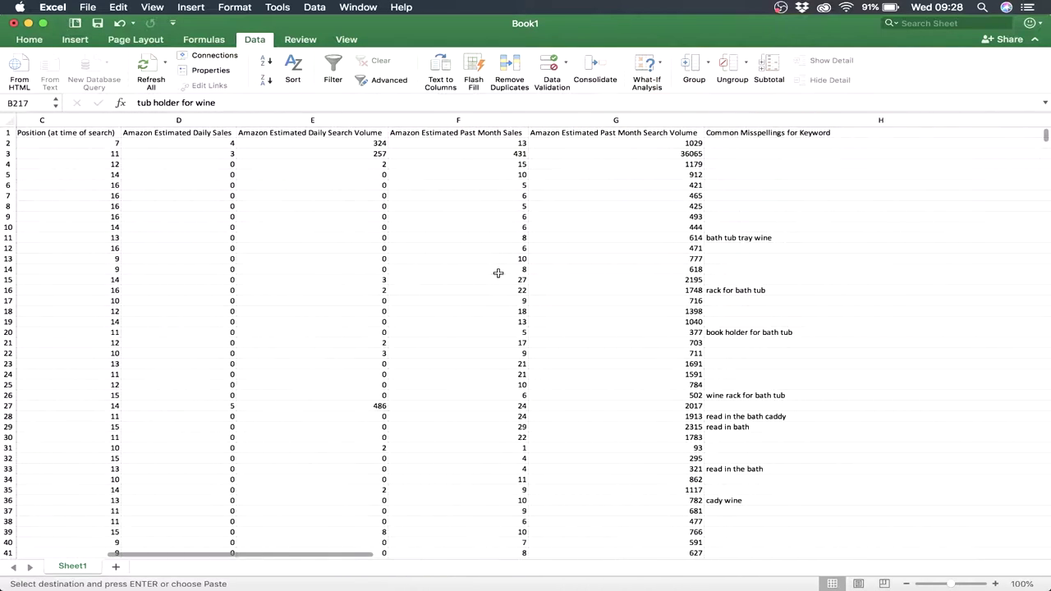
left_click(577, 135)
left_click(333, 70)
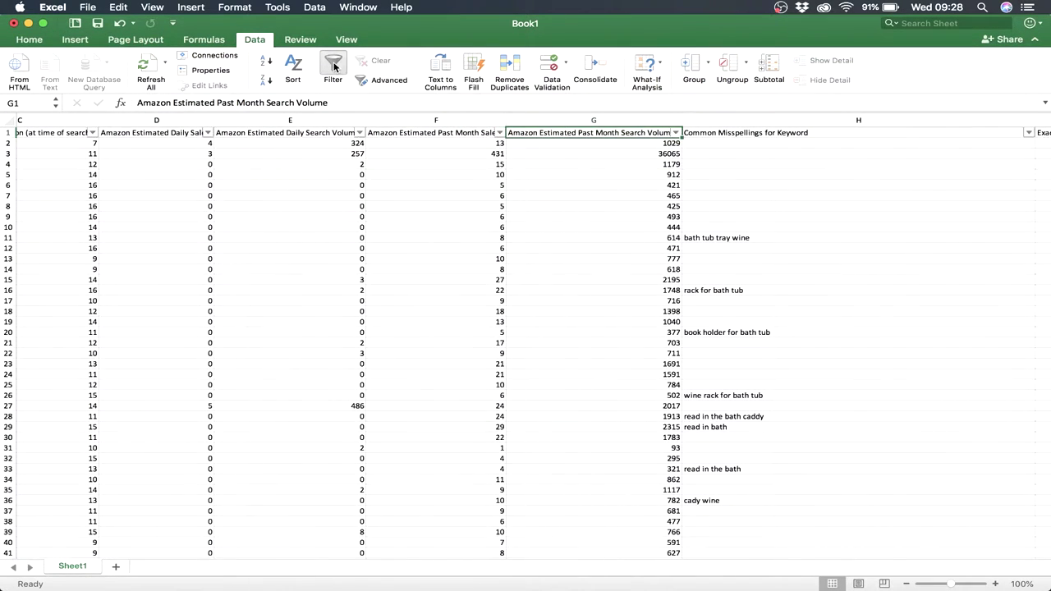
Sort the Book1 keyword table by Amazon Estimated Past Month Search Volume in descending order.
scroll(754, 179, "left", 5)
scroll(820, 265, "right", 2)
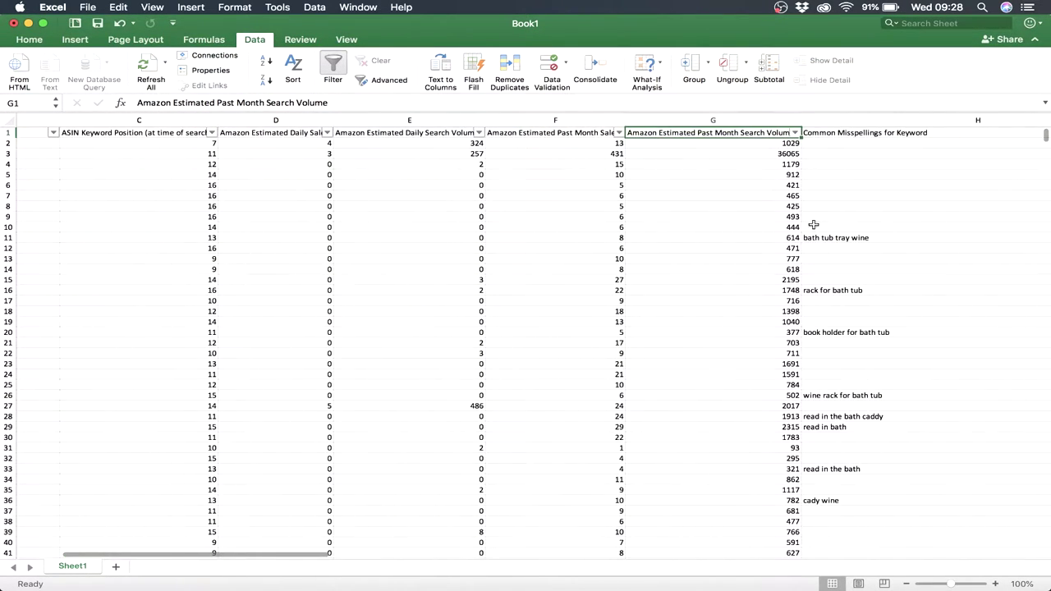
left_click(795, 133)
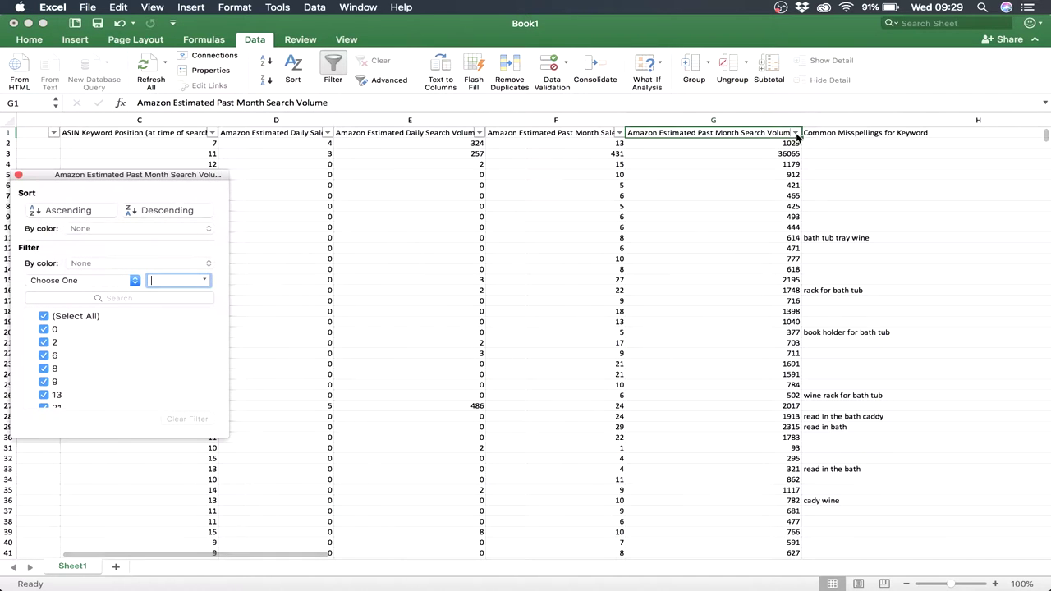
left_click(164, 210)
left_click(19, 175)
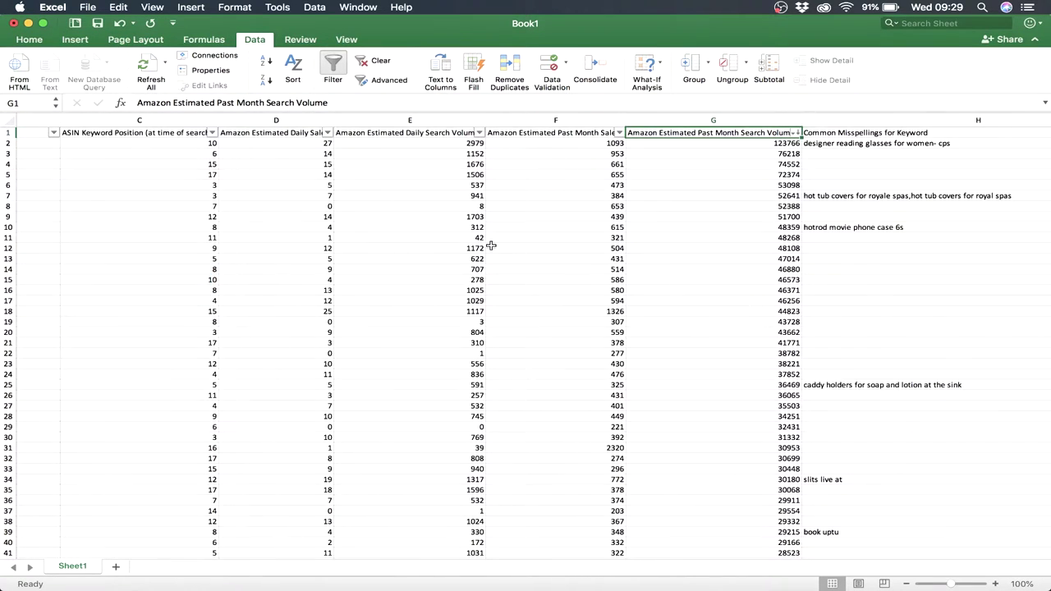
Copy the top 99 keyword phrases from Book1 and paste them below the existing list in Book3, starting at A100.
scroll(490, 246, "left", 5)
scroll(490, 246, "left", 3)
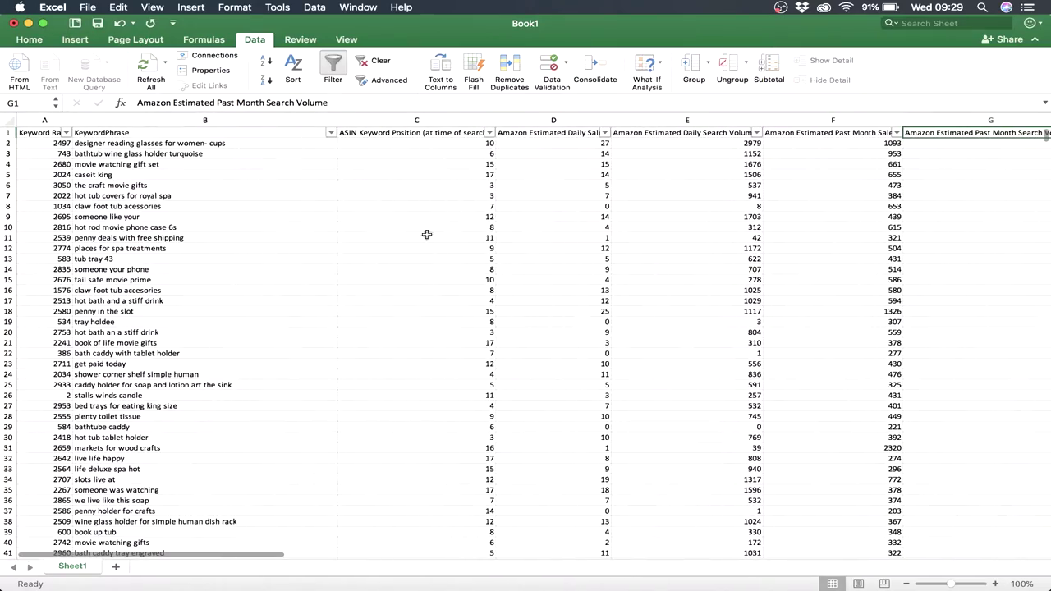
left_click_drag(157, 146, 145, 384)
key("super+c")
scroll(228, 399, "up", 15)
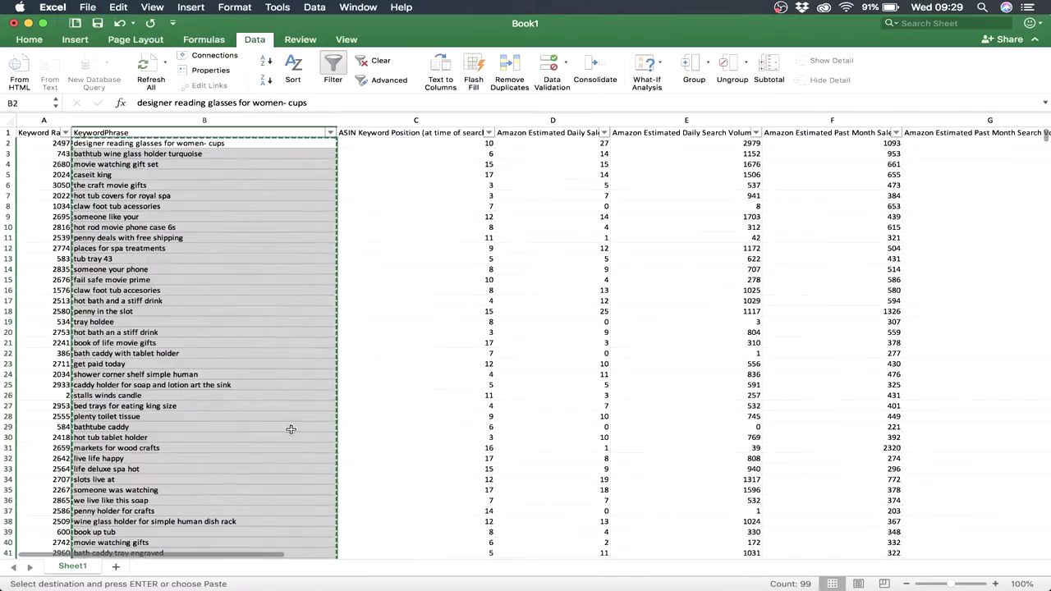
key("ctrl+Up")
left_click(200, 469)
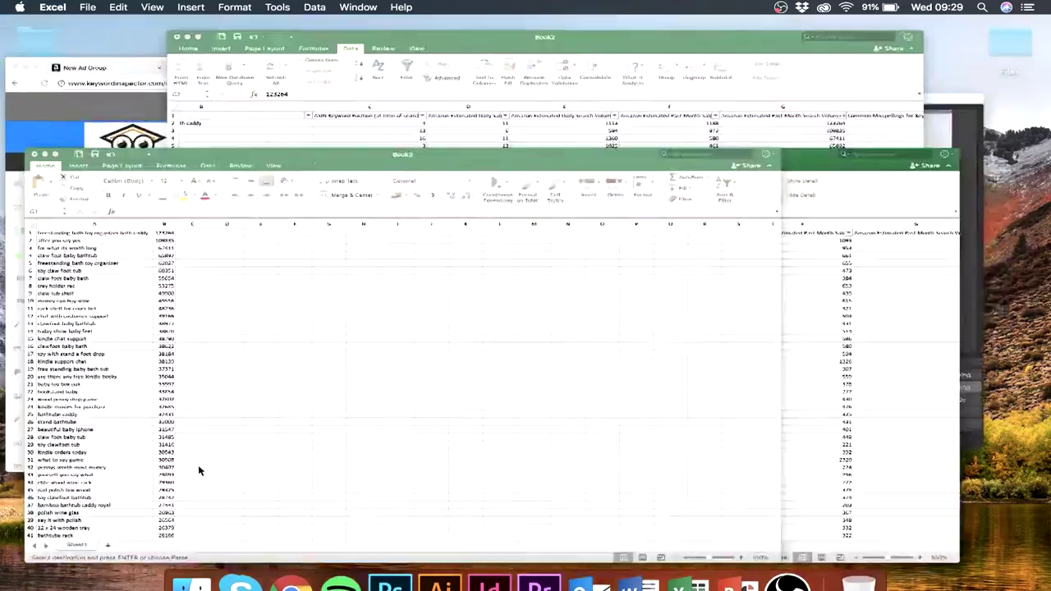
scroll(222, 347, "down", 20)
scroll(222, 347, "up", 15)
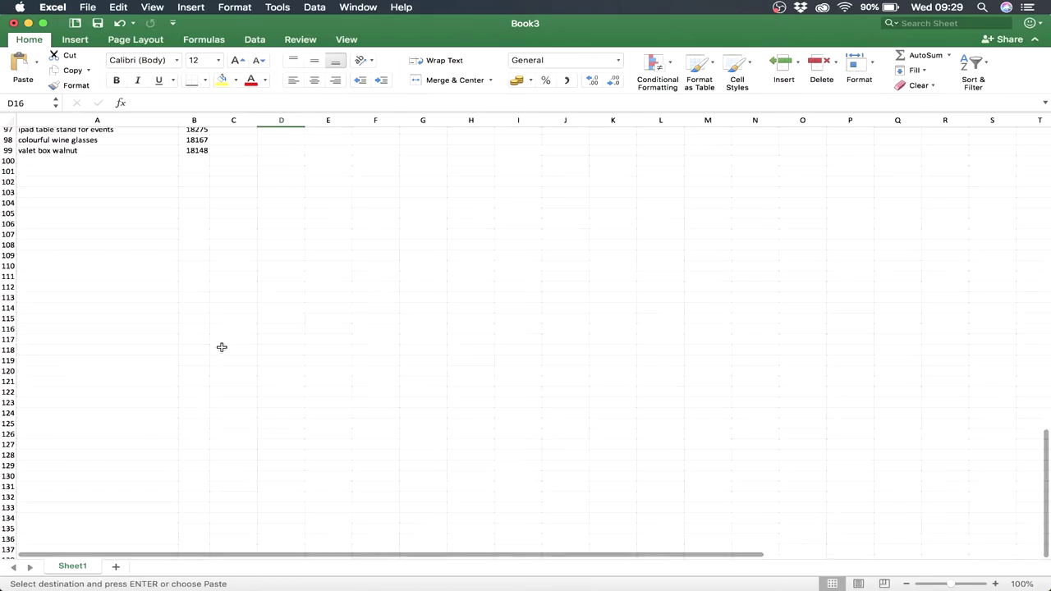
left_click(119, 346)
key("super+v")
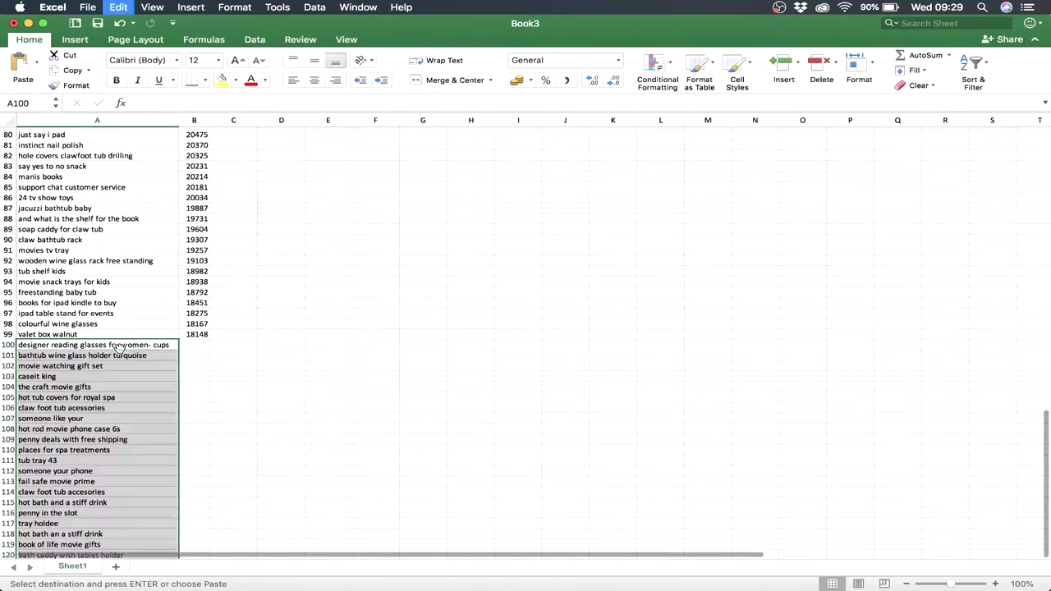
key("ctrl+Up")
left_click(579, 197)
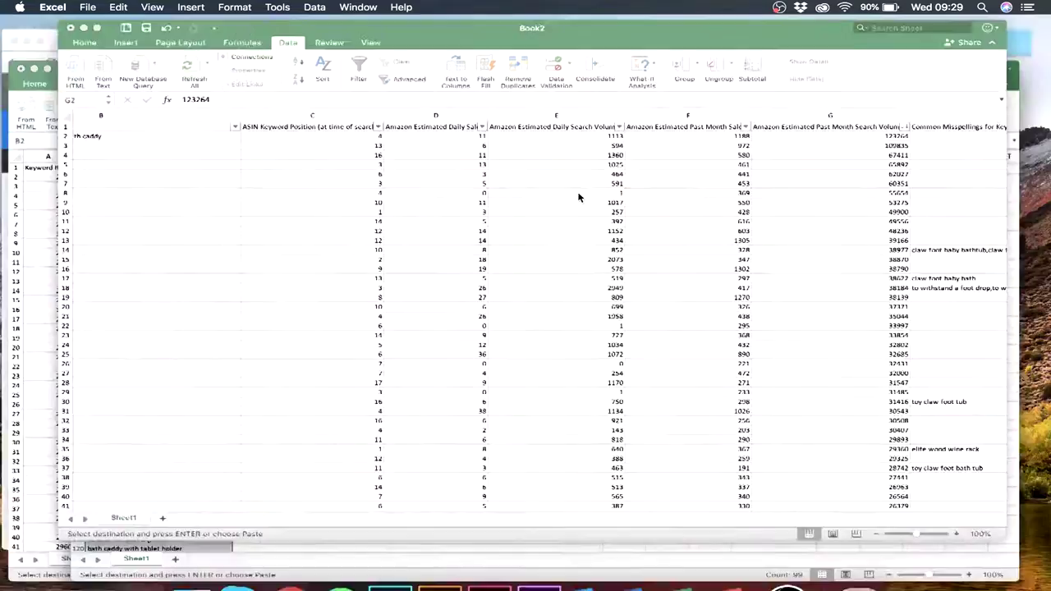
key("ctrl+Up")
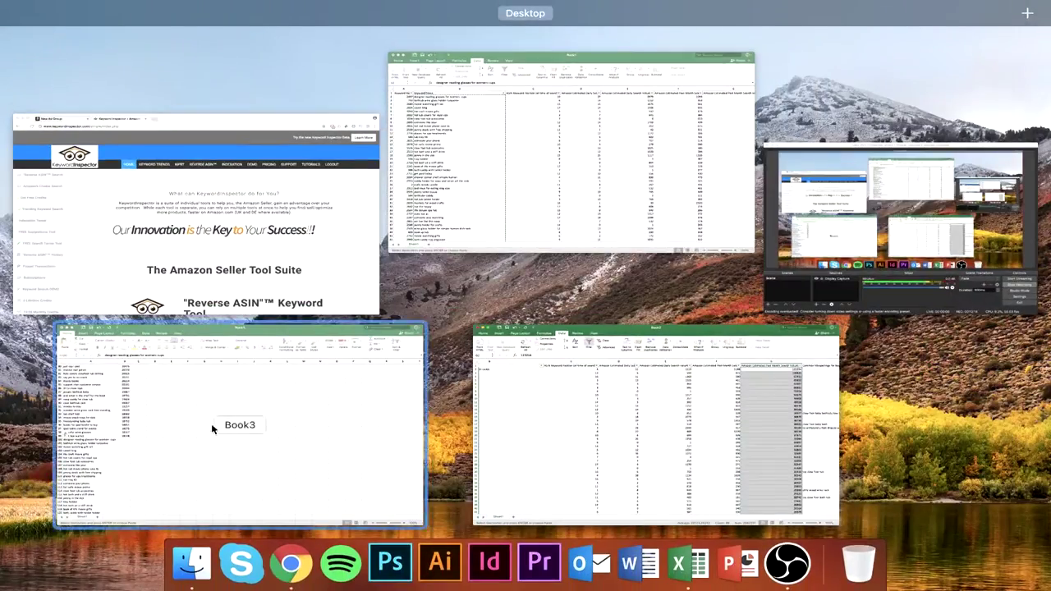
left_click(216, 428)
key("ctrl+Up")
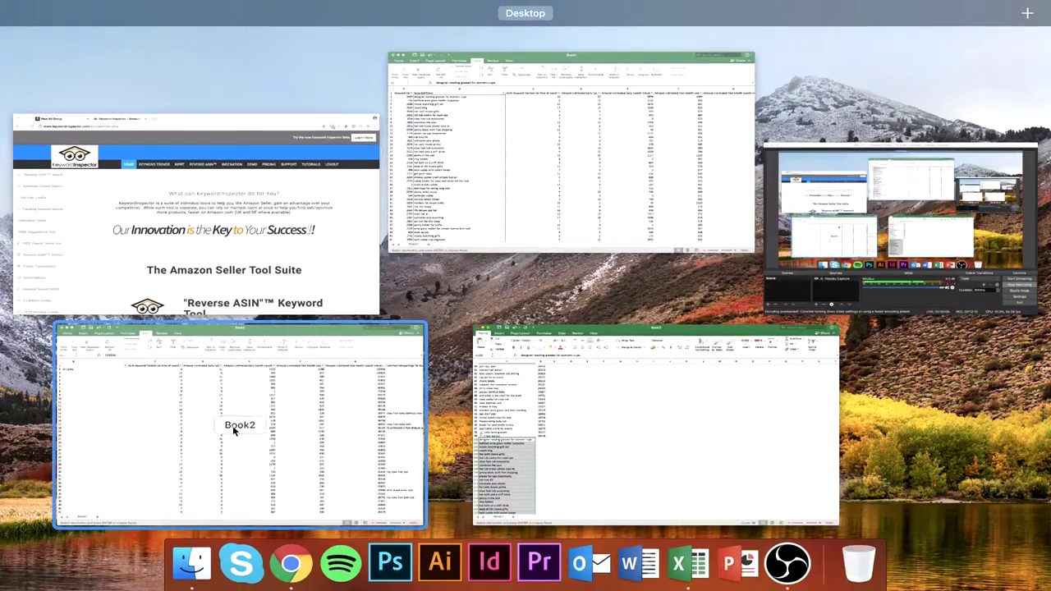
left_click(235, 427)
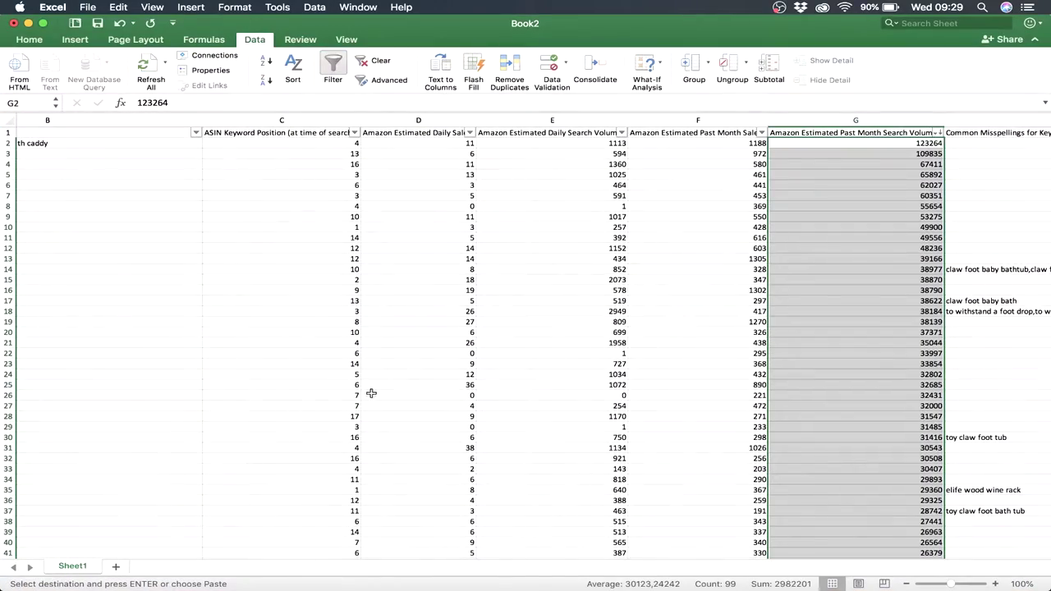
Return to Book1 and copy the Amazon Estimated Past Month Search Volume values belonging to the copied keyword phrases.
key("ctrl+Up")
left_click(375, 399)
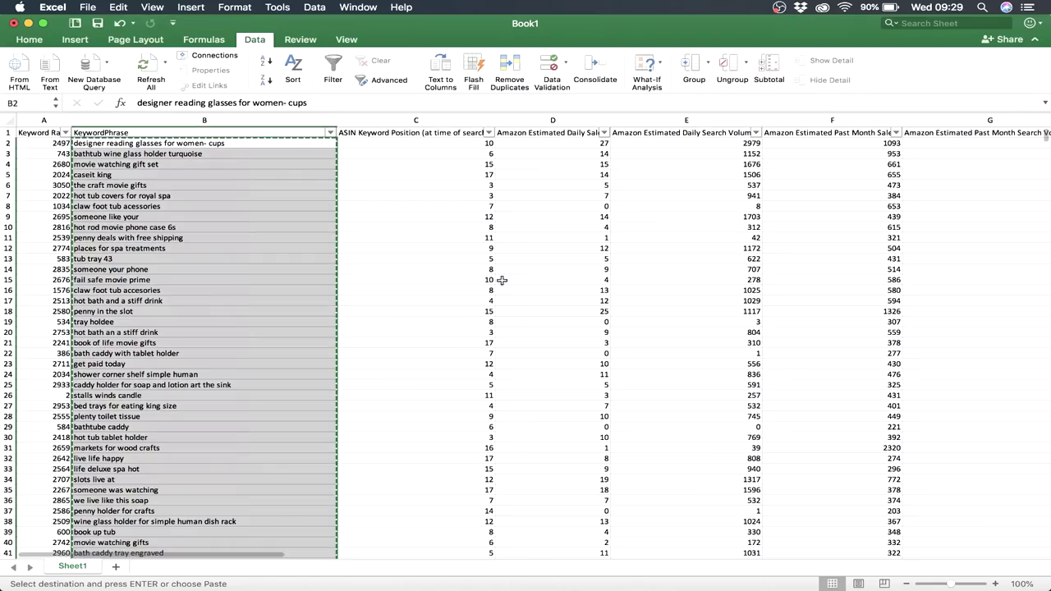
left_click(618, 289)
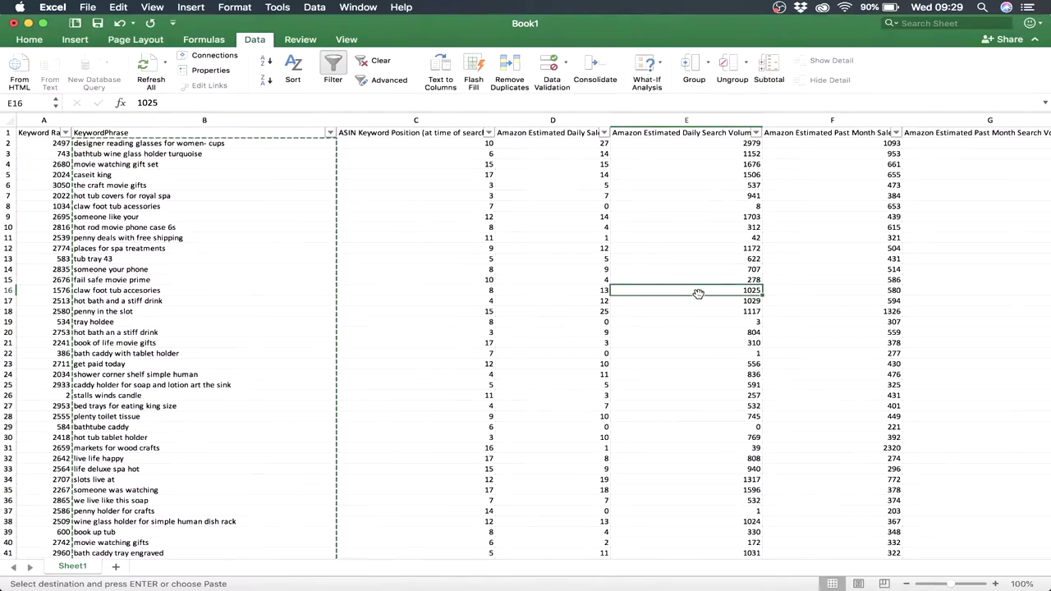
scroll(699, 293, "right", 2)
scroll(699, 293, "right", 1)
left_click_drag(875, 143, 877, 326)
key("super+c")
scroll(875, 321, "up", 5)
scroll(875, 320, "up", 10)
Paste the copied Book1 search volumes into Book3 starting at B100, beside the added keyword phrases.
key("ctrl+Up")
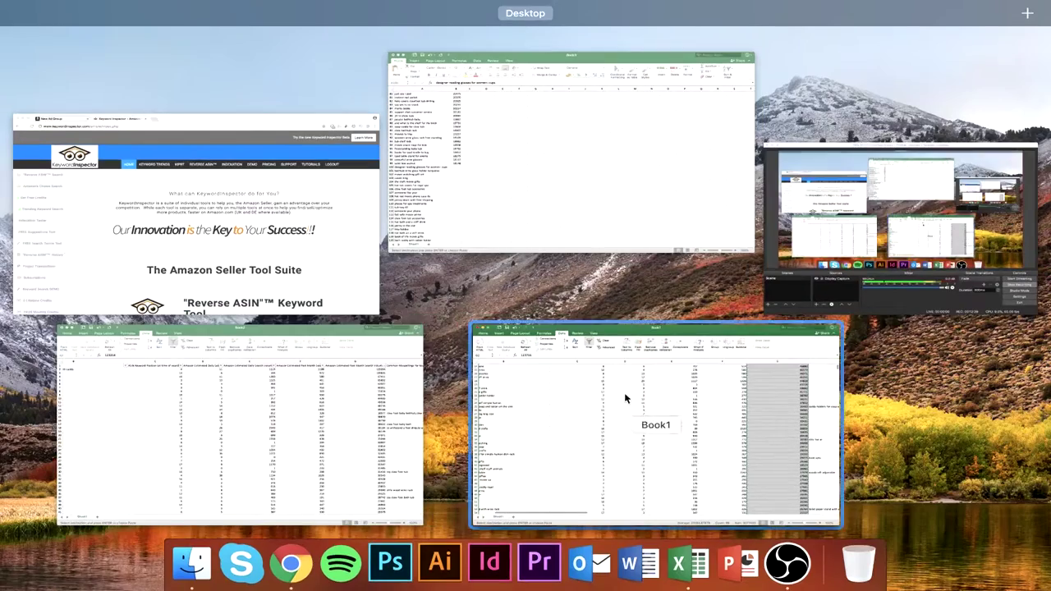
left_click(525, 47)
key("ctrl+Up")
left_click(499, 143)
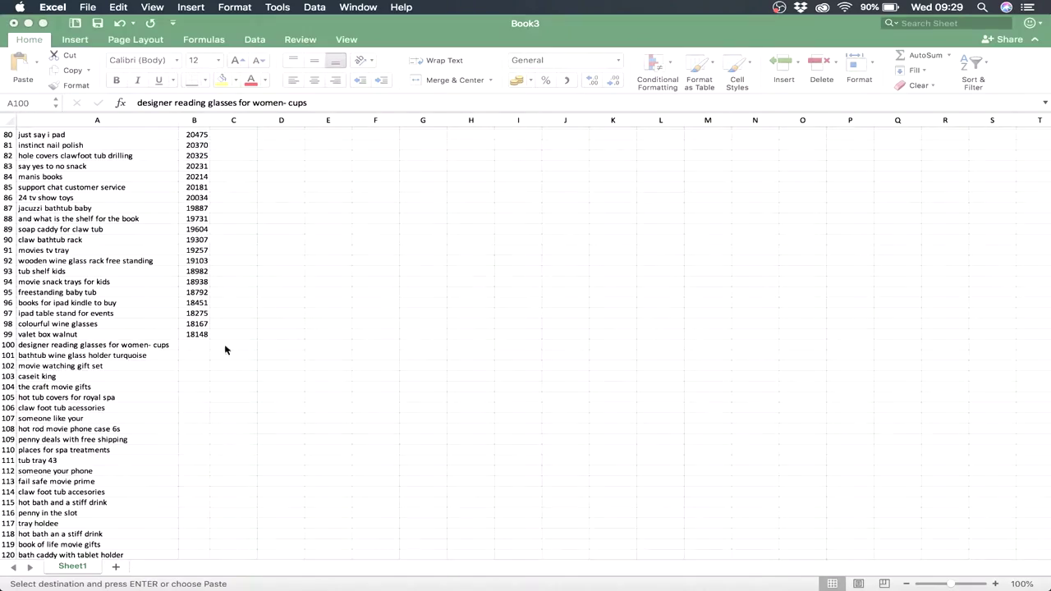
left_click(189, 345)
key("super+v")
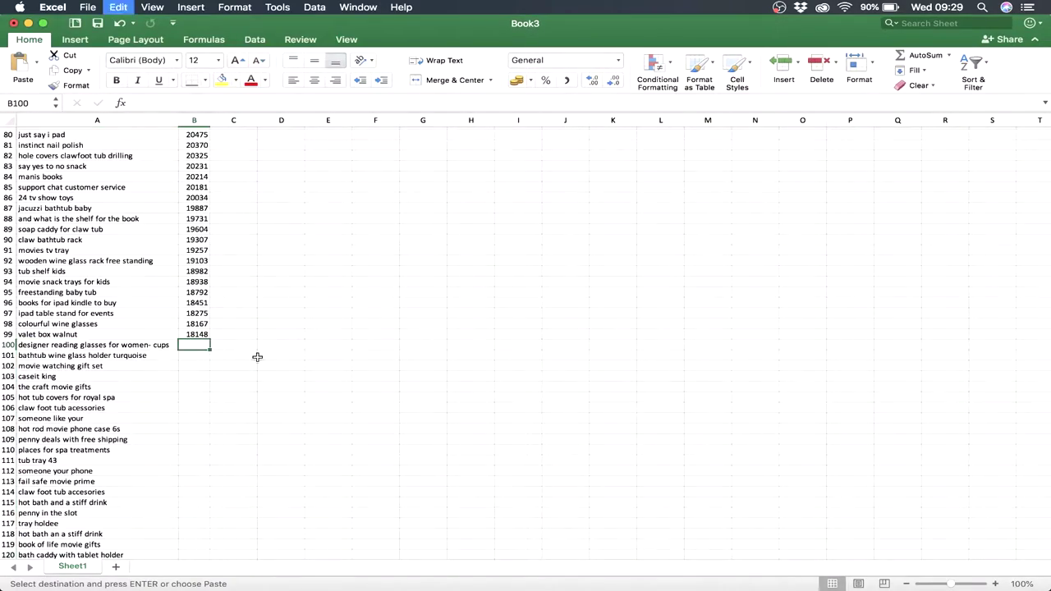
Insert a blank row above the first keyword in the combined Book3 list.
scroll(326, 384, "down", 20)
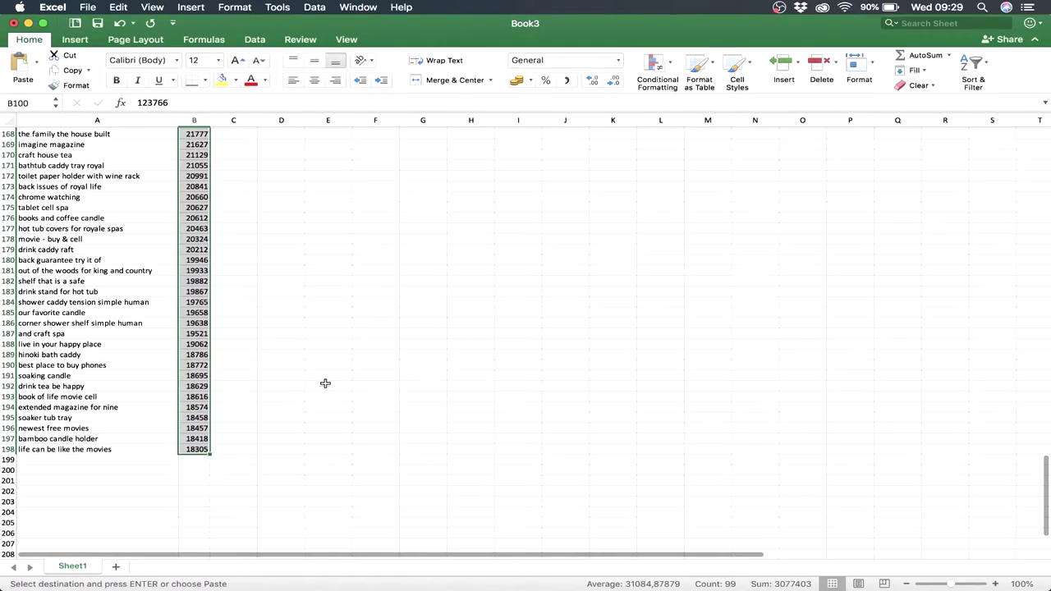
left_click(244, 345)
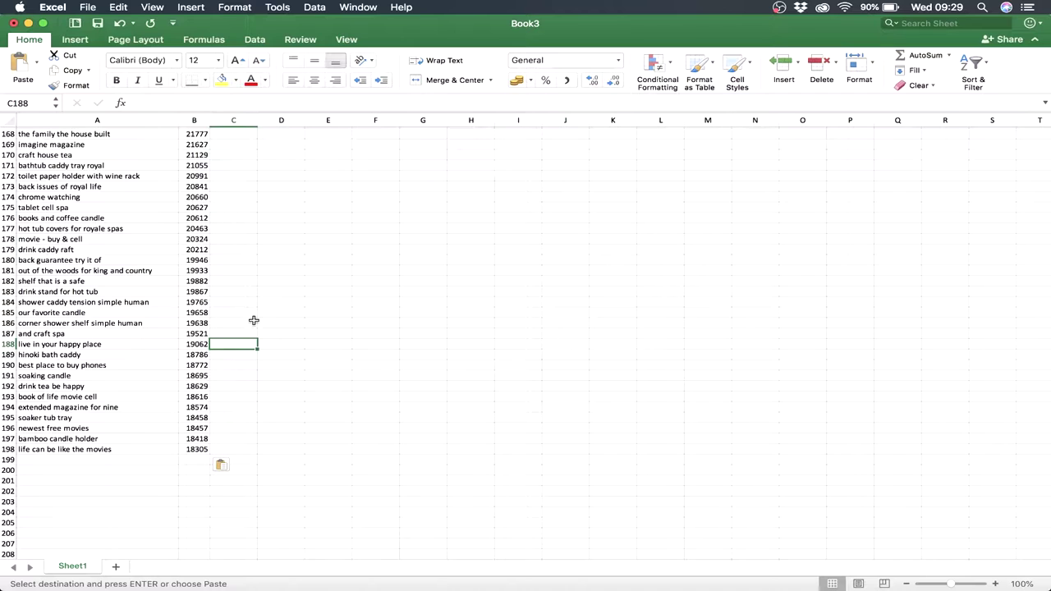
scroll(253, 320, "up", 20)
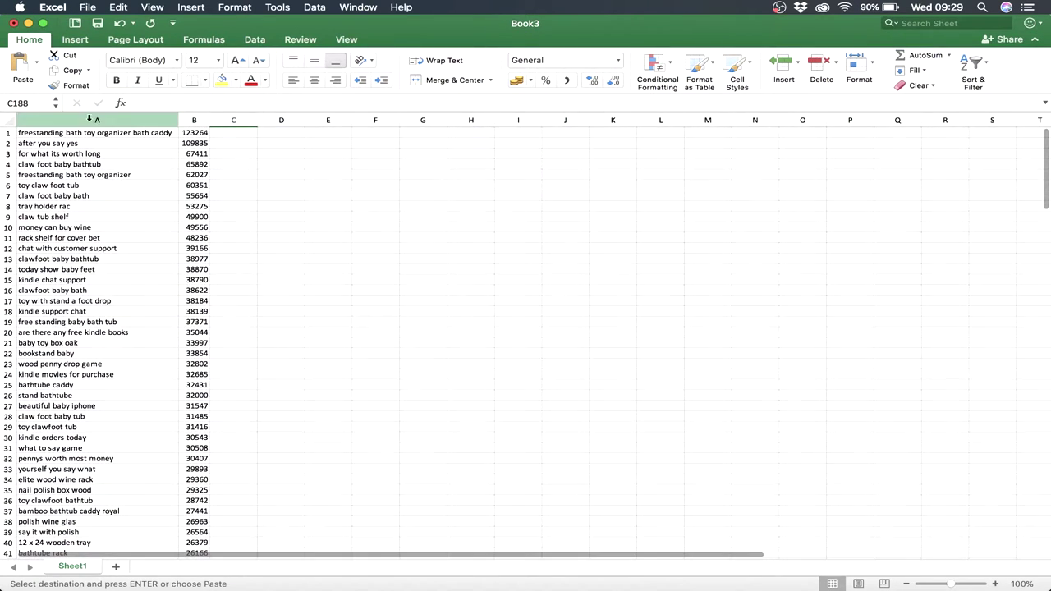
right_click(8, 133)
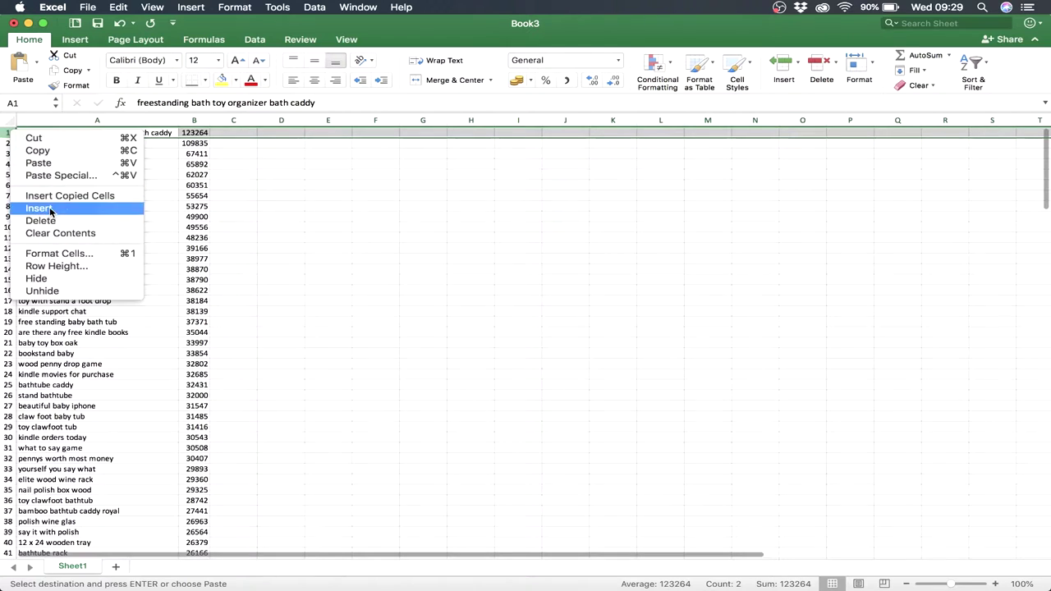
left_click(39, 208)
left_click(288, 281)
left_click(114, 132)
left_click(196, 134)
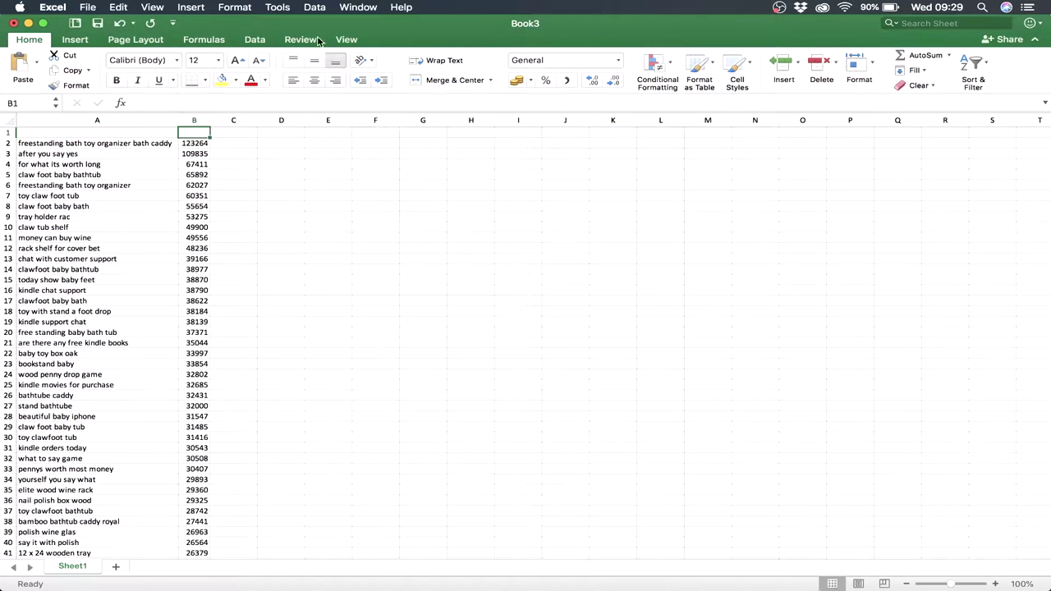
Turn on filtering for the Book3 keyword list and sort it by the search volumes in column B in descending order.
left_click(255, 39)
left_click(336, 80)
left_click(329, 237)
left_click(203, 143)
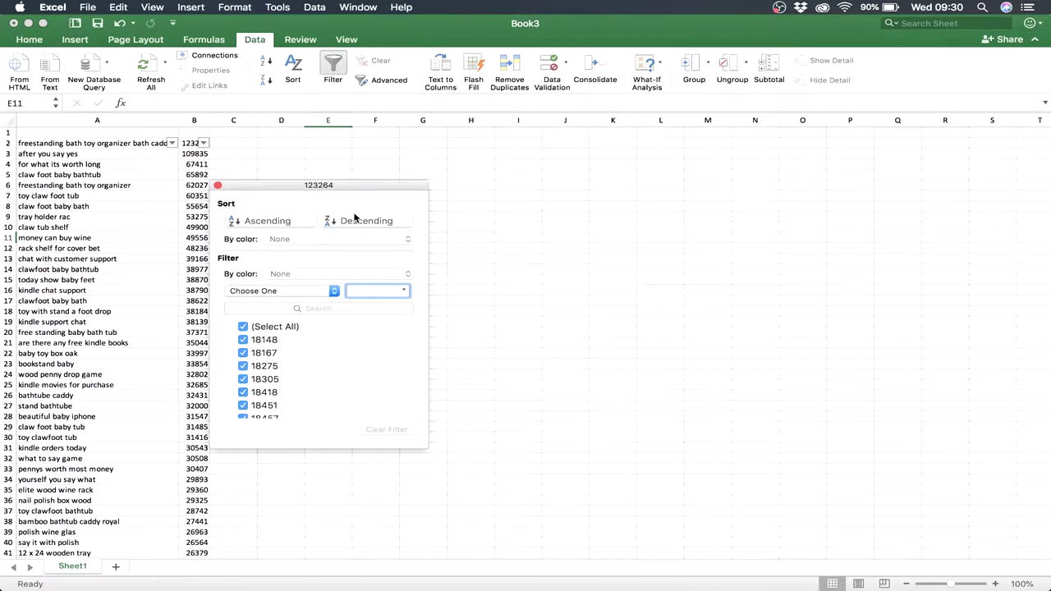
left_click(360, 222)
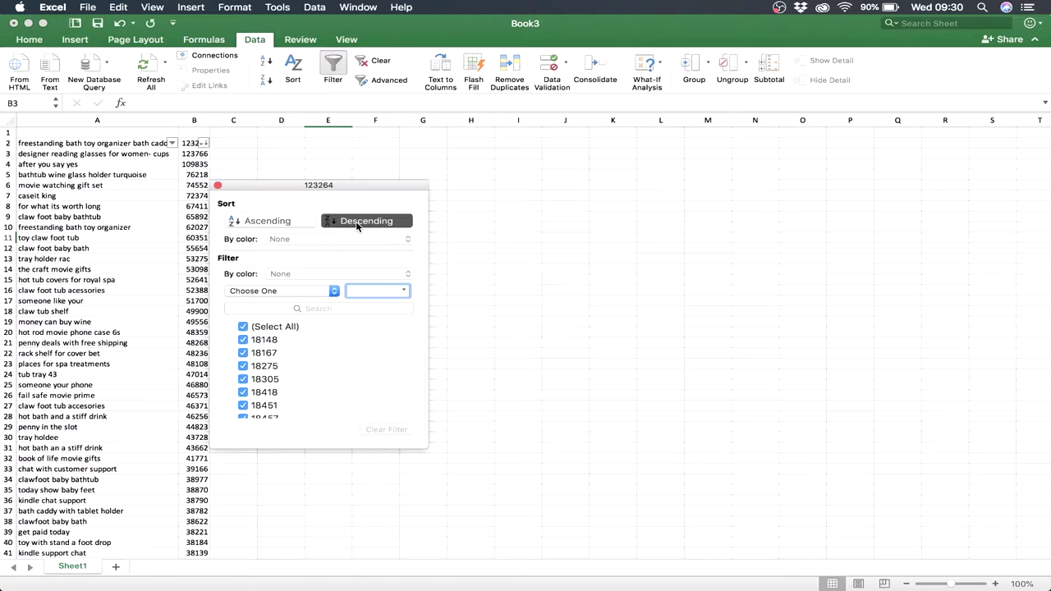
left_click(332, 144)
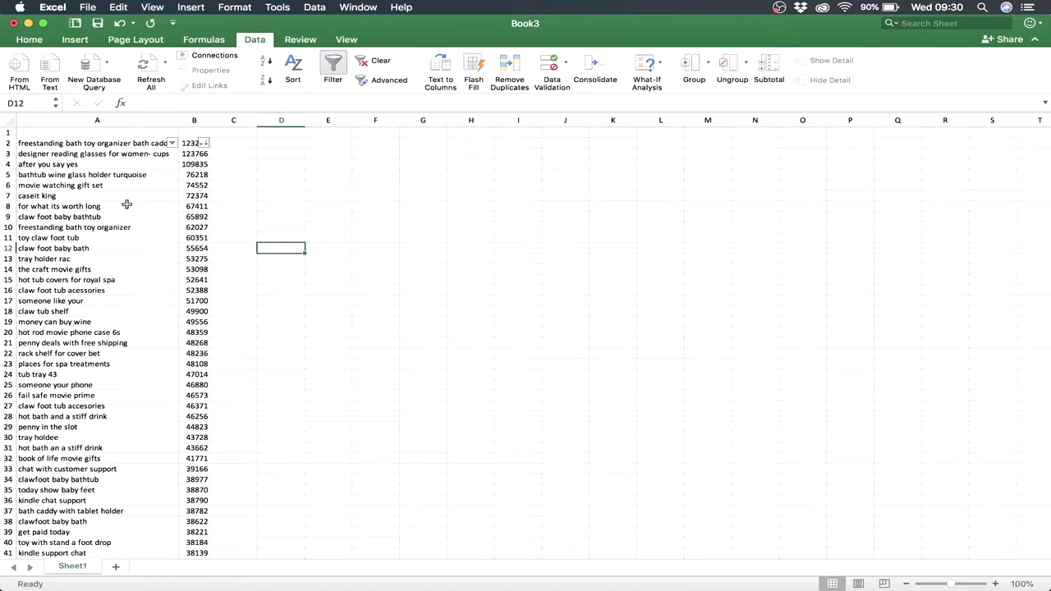
Copy the top 99 keyword phrases in A2:A100 of the sorted Book3 list.
mouse_move(73, 143)
left_mouse_down()
mouse_move(56, 567)
mouse_move(145, 136)
mouse_move(148, 23)
mouse_move(69, 146)
left_mouse_up()
key("super+c")
scroll(69, 147, "down", 5)
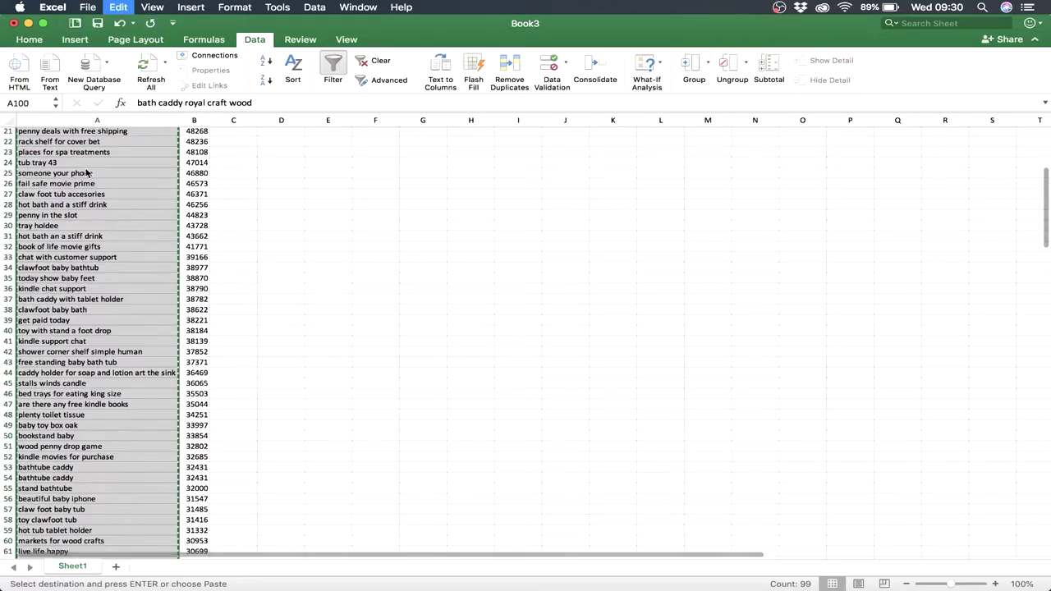
key("ctrl+Up")
Switch to the New Ad Group page in Chrome and paste the copied phrases as the manual campaign's own keywords.
left_click(178, 267)
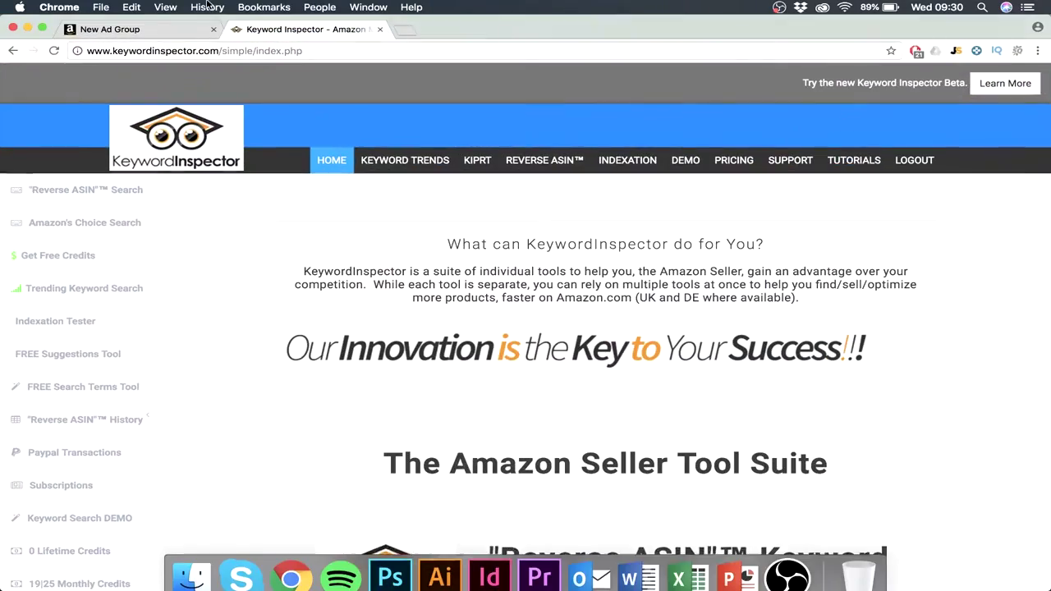
left_click(106, 29)
left_click(215, 248)
key("super+v")
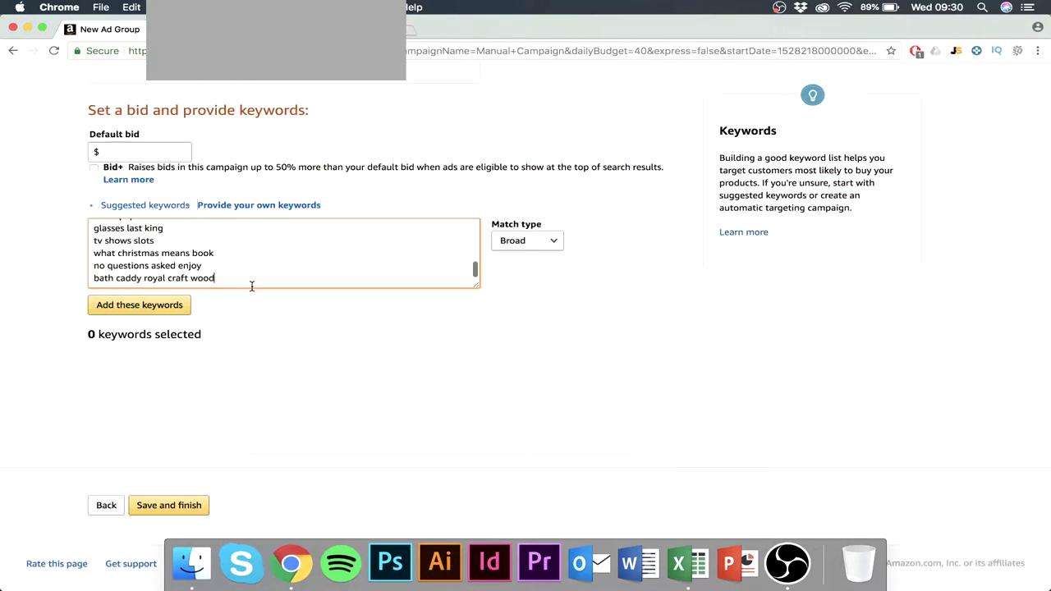
Set the ad group's default bid to $0.79 and add the pasted keywords with Broad match type.
left_click(149, 307)
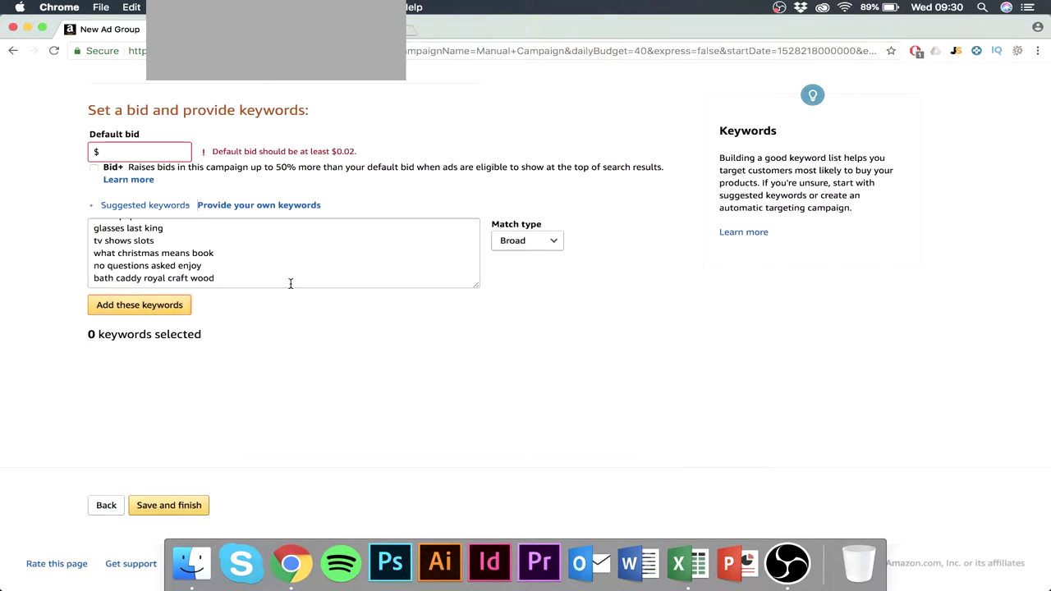
left_click(157, 156)
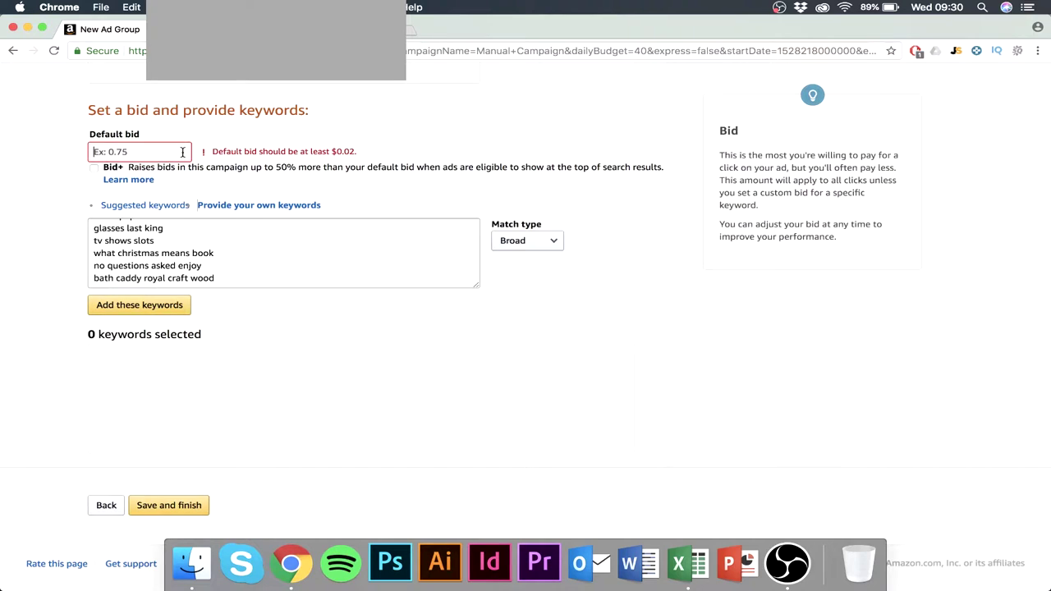
type("0.79")
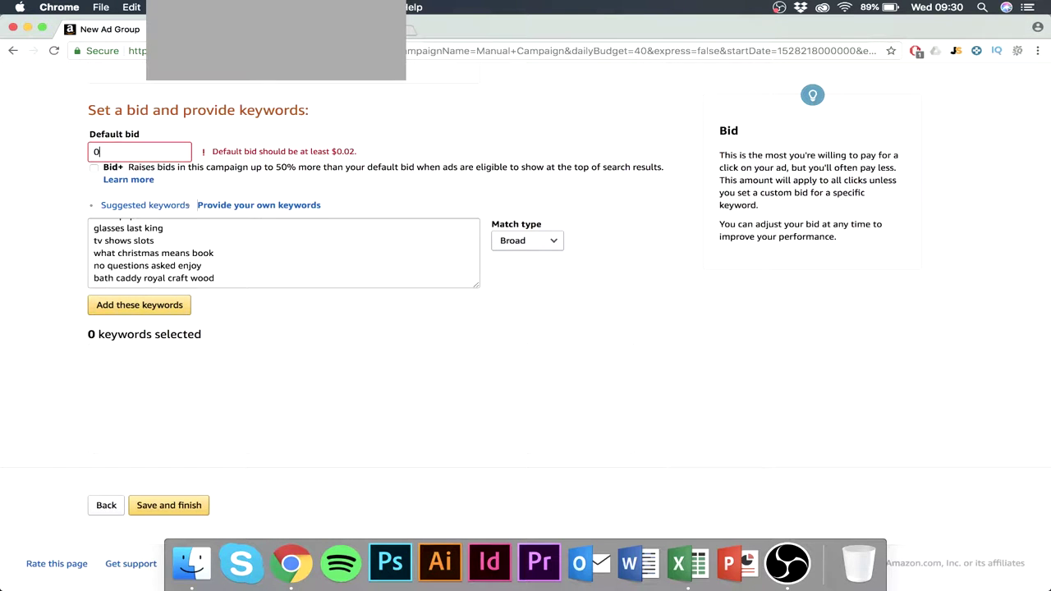
left_click(161, 310)
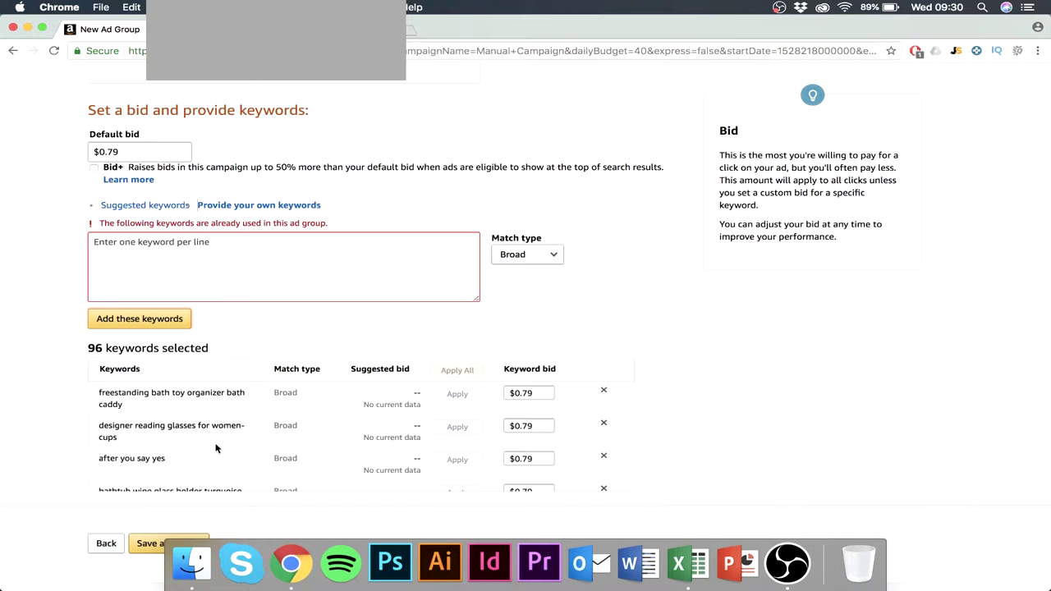
Review the selected keywords and their bids, and save and finish the manual campaign.
scroll(216, 447, "down", 8)
scroll(216, 448, "down", 10)
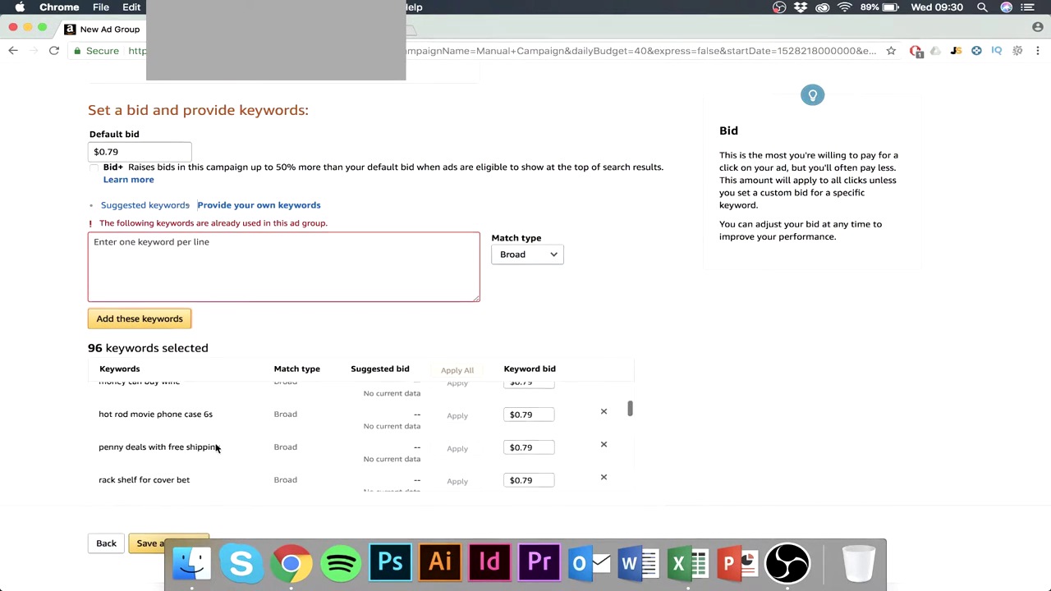
scroll(216, 447, "up", 5)
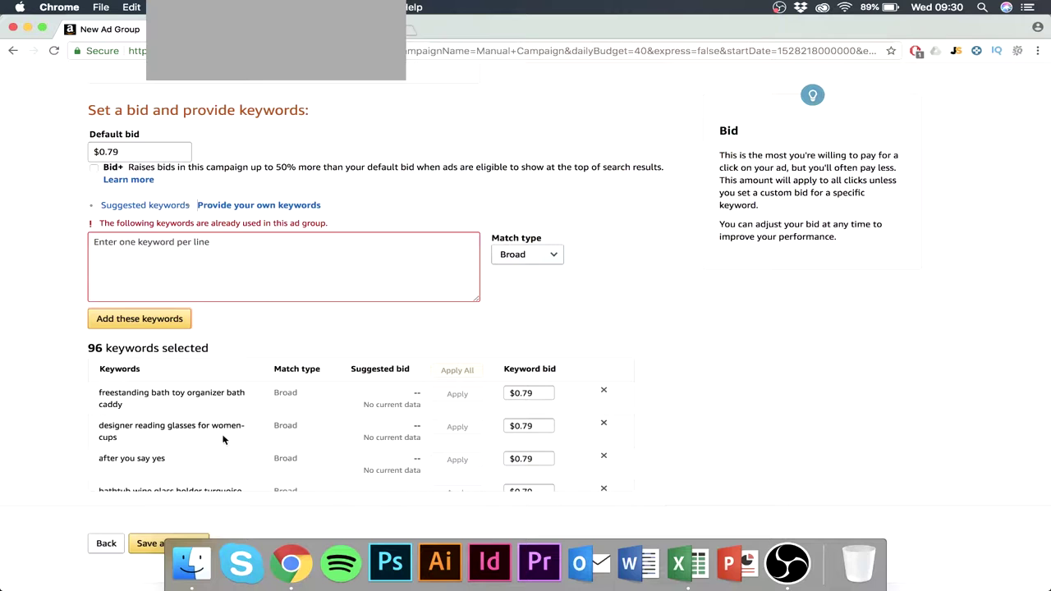
scroll(238, 436, "down", 3)
scroll(238, 436, "up", 3)
scroll(43, 447, "down", 1)
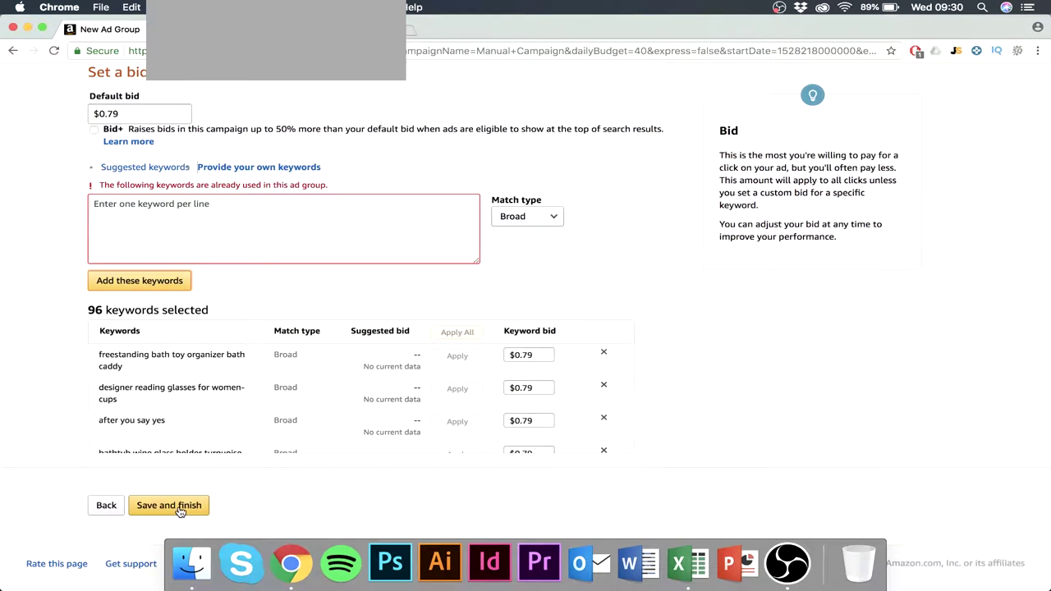
left_click(174, 506)
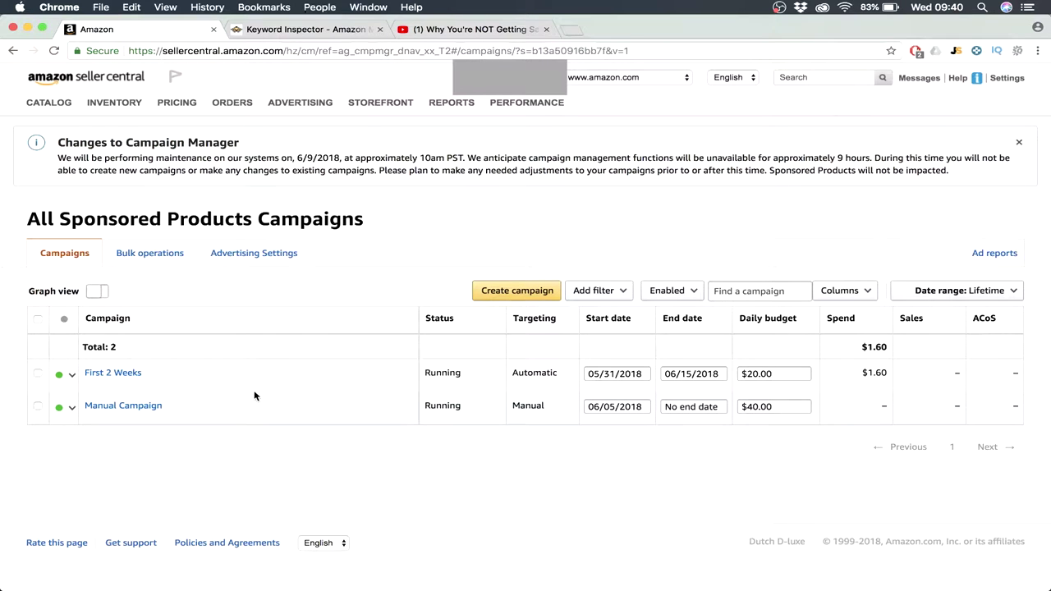
Open Ad Group 1 of the Manual Campaign and look through its keyword list, match types and bids.
left_click(132, 407)
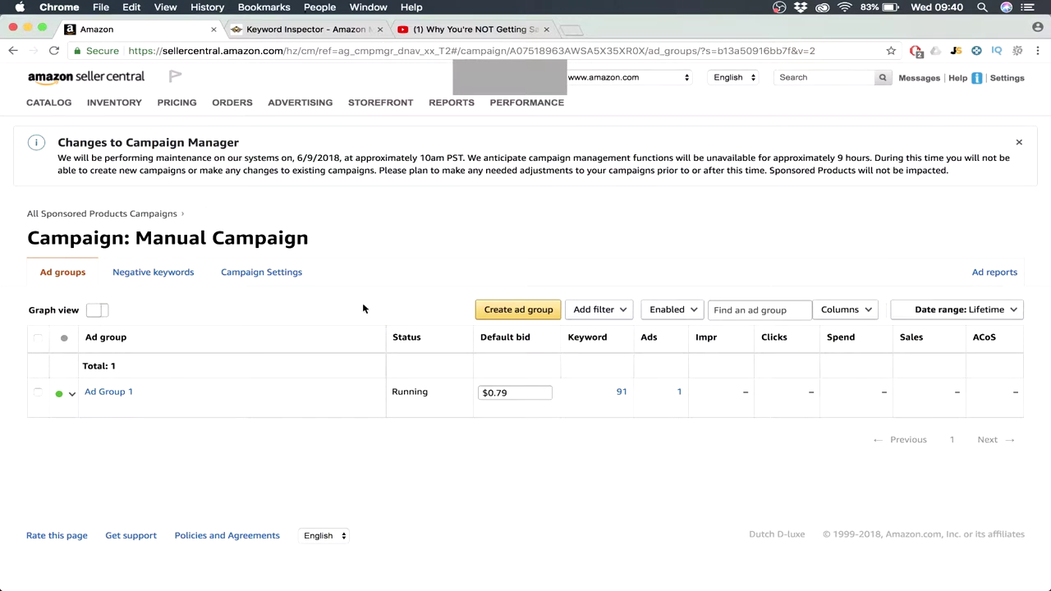
left_click(107, 395)
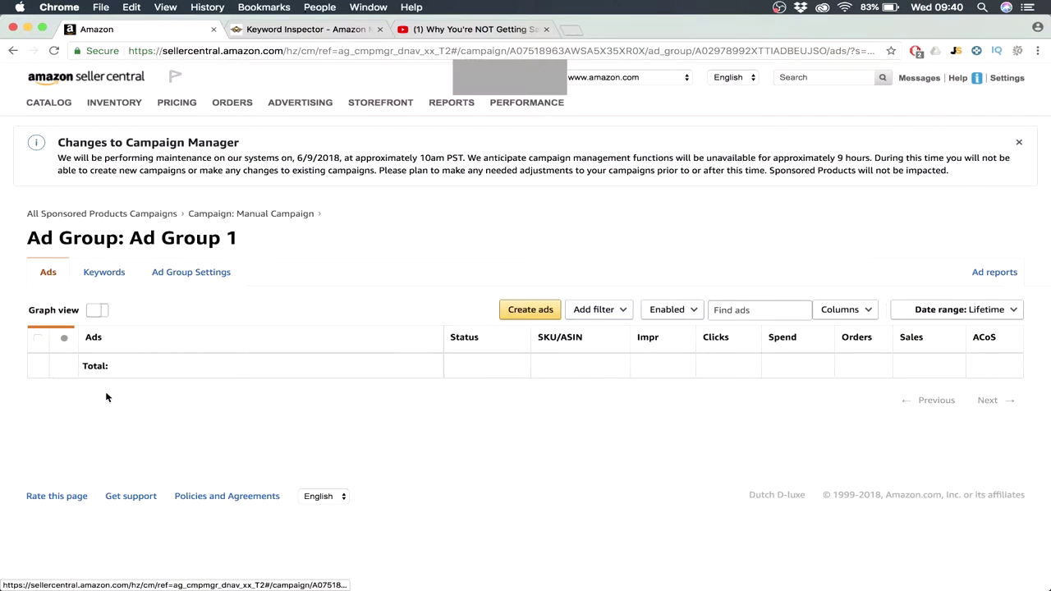
left_click(103, 273)
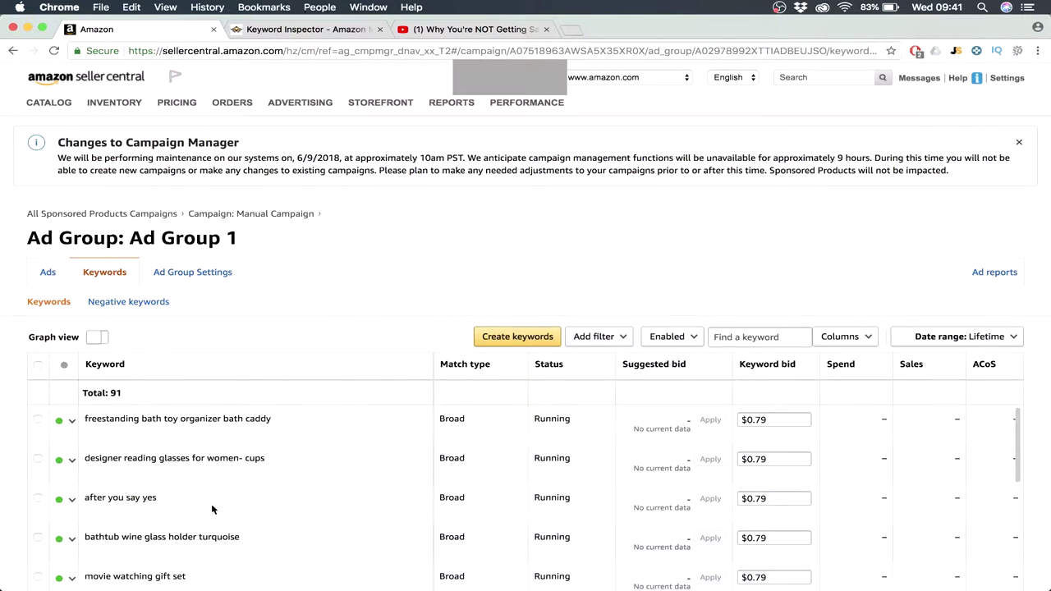
scroll(211, 508, "down", 10)
scroll(211, 509, "up", 5)
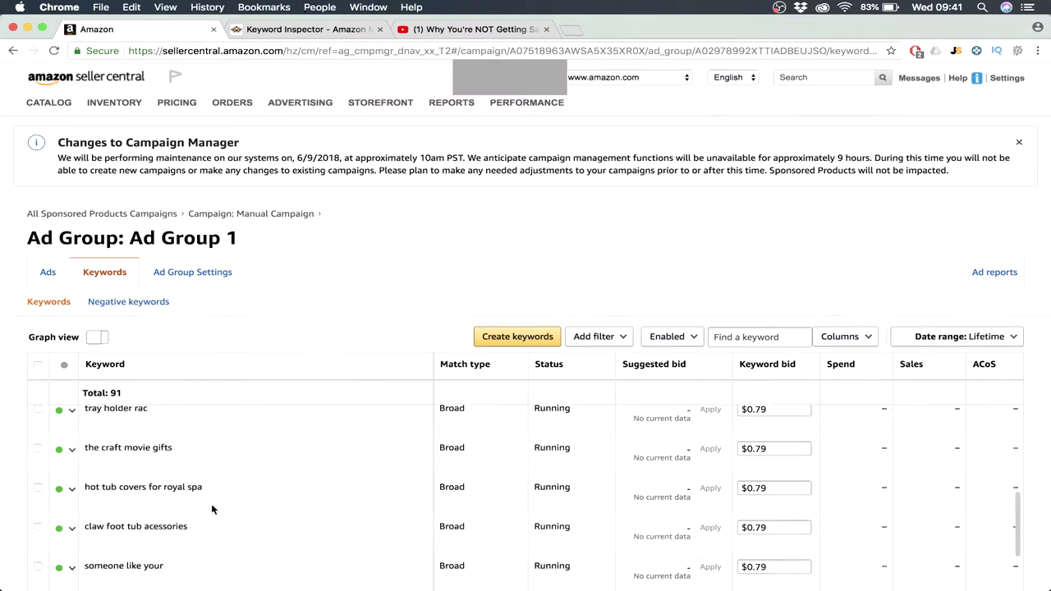
scroll(211, 509, "up", 4)
scroll(356, 474, "up", 1)
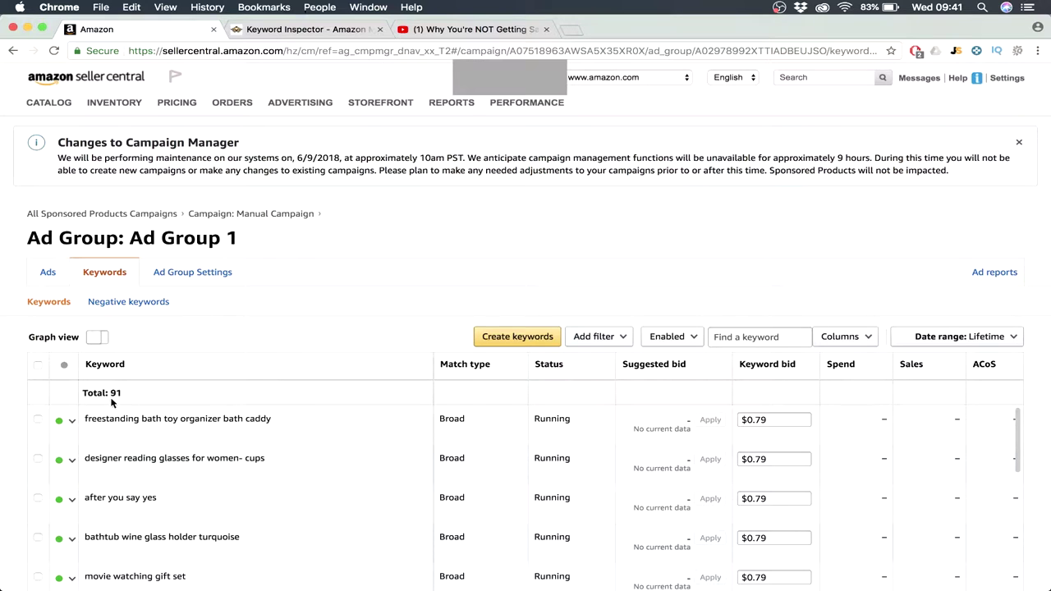
Select all listed keywords in Ad Group 1, increase their bids by 3.10% and check the adjusted bids.
left_click(38, 365)
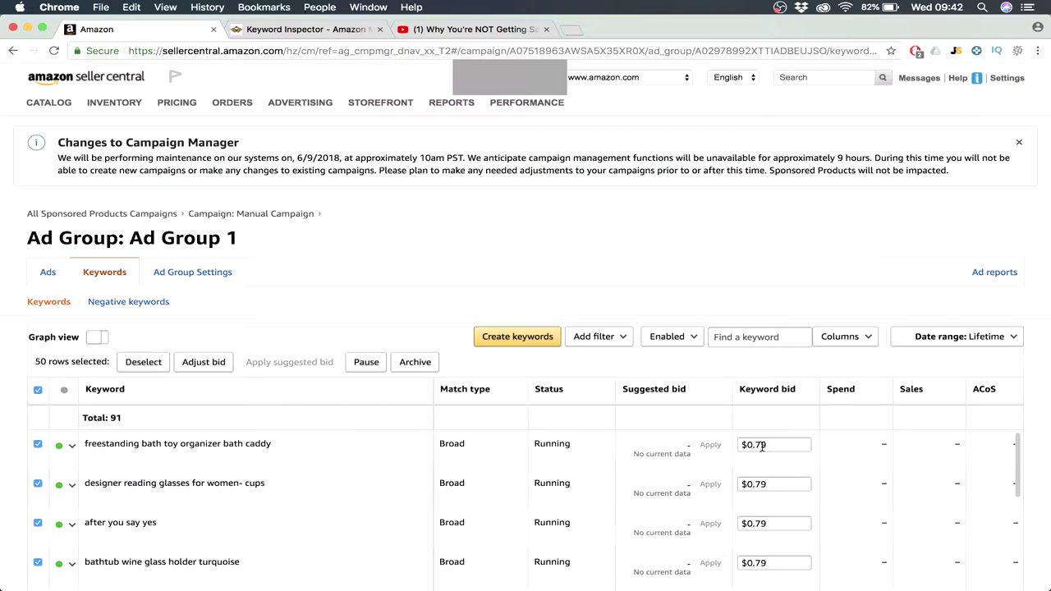
left_click(203, 363)
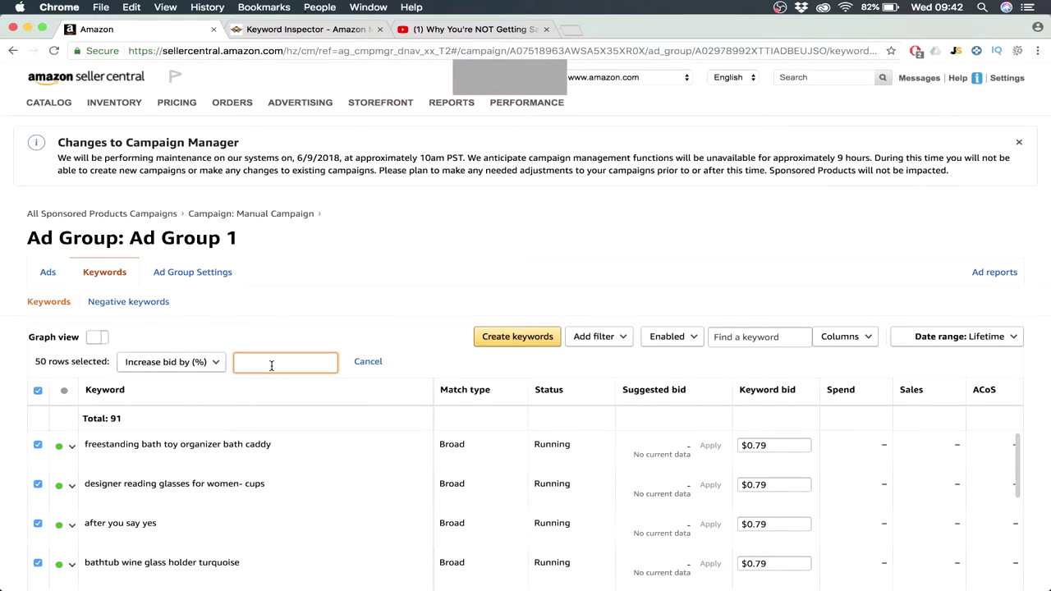
type("3.10")
left_click(363, 366)
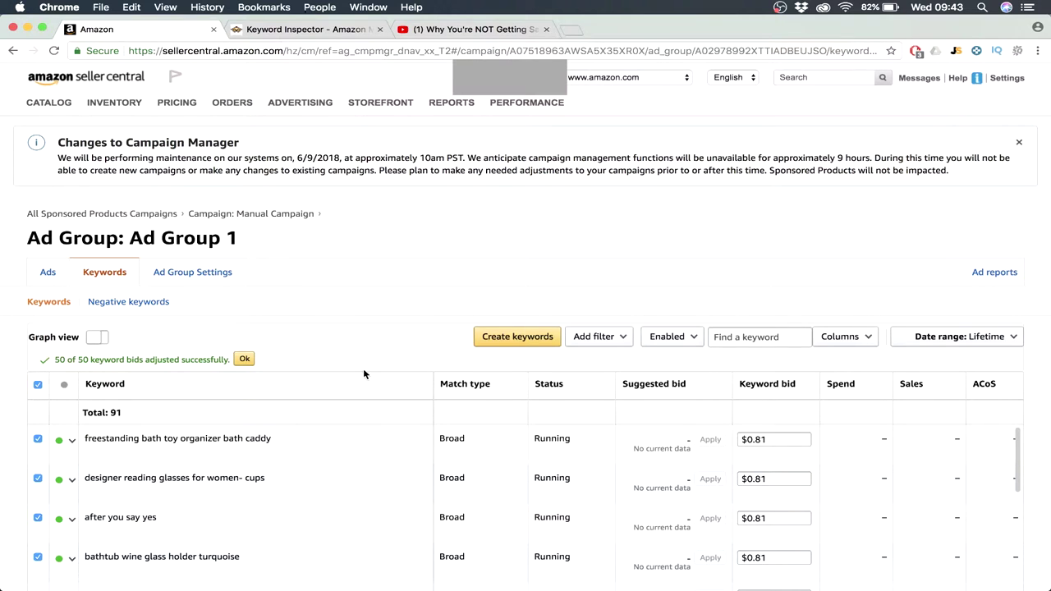
scroll(686, 461, "down", 1)
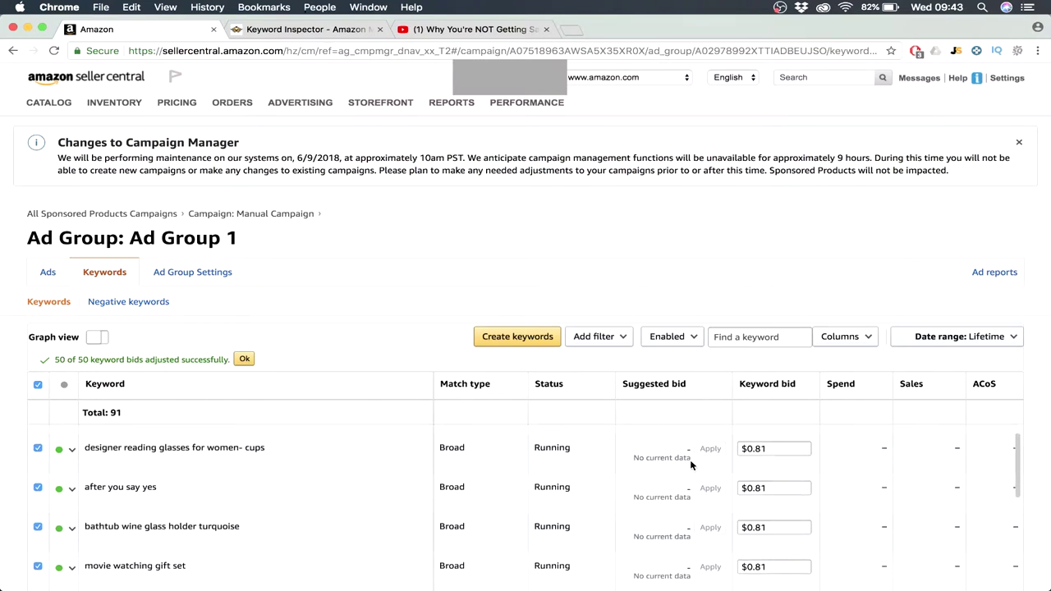
scroll(691, 465, "up", 1)
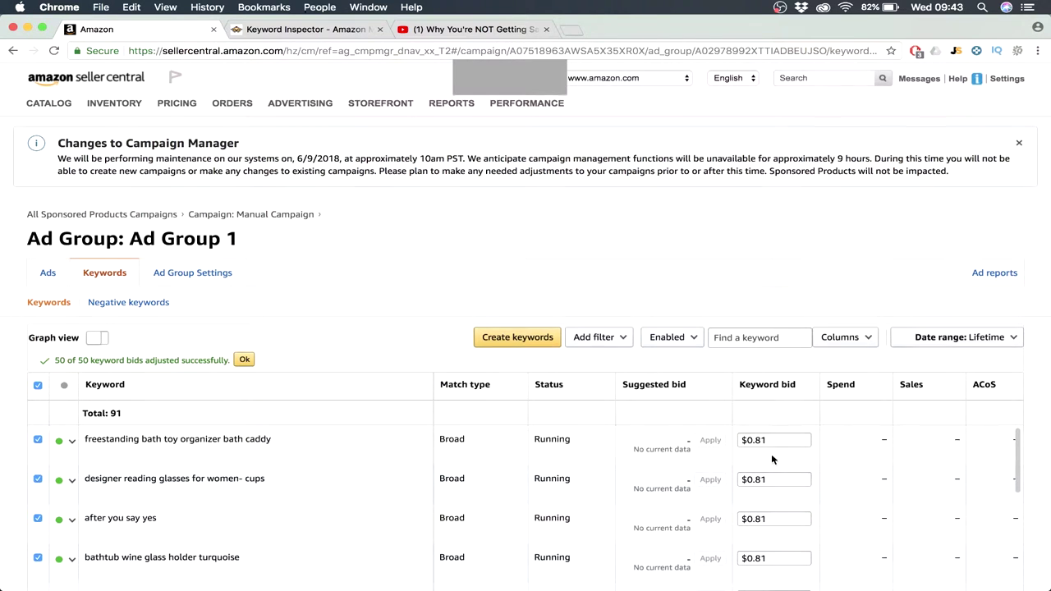